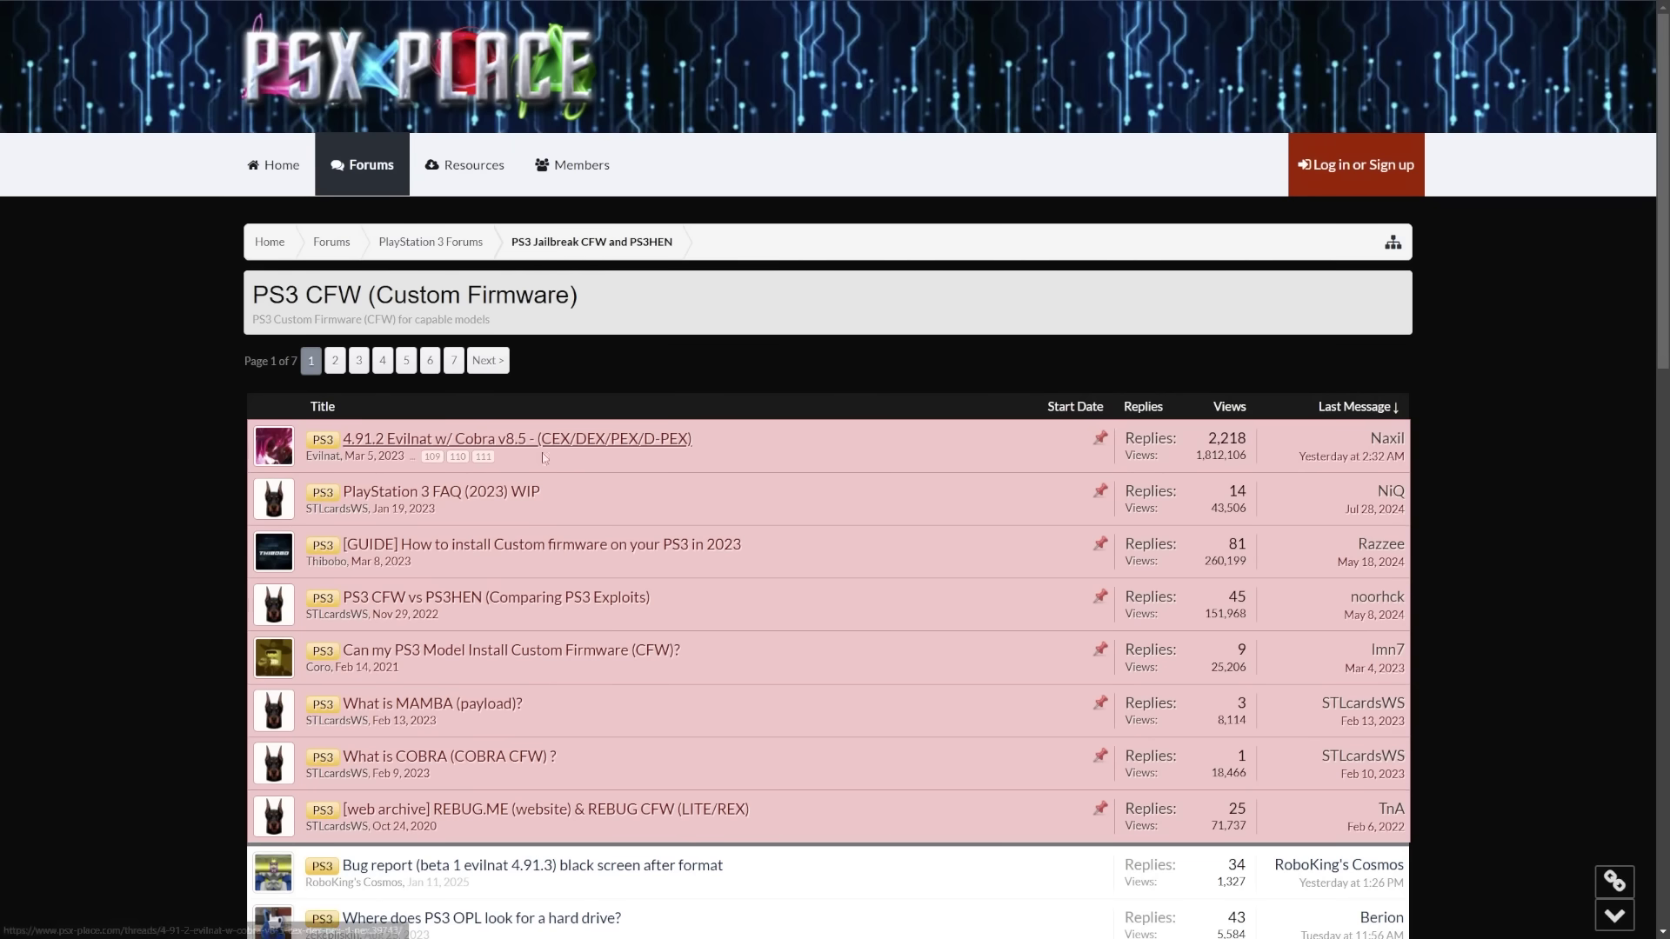
Open the 4.91.2 Evilnat w/ Cobra v8.5 forum thread and review the firmware's release details and feature list.
{"action": "left_click", "coordinate": [579, 437]}
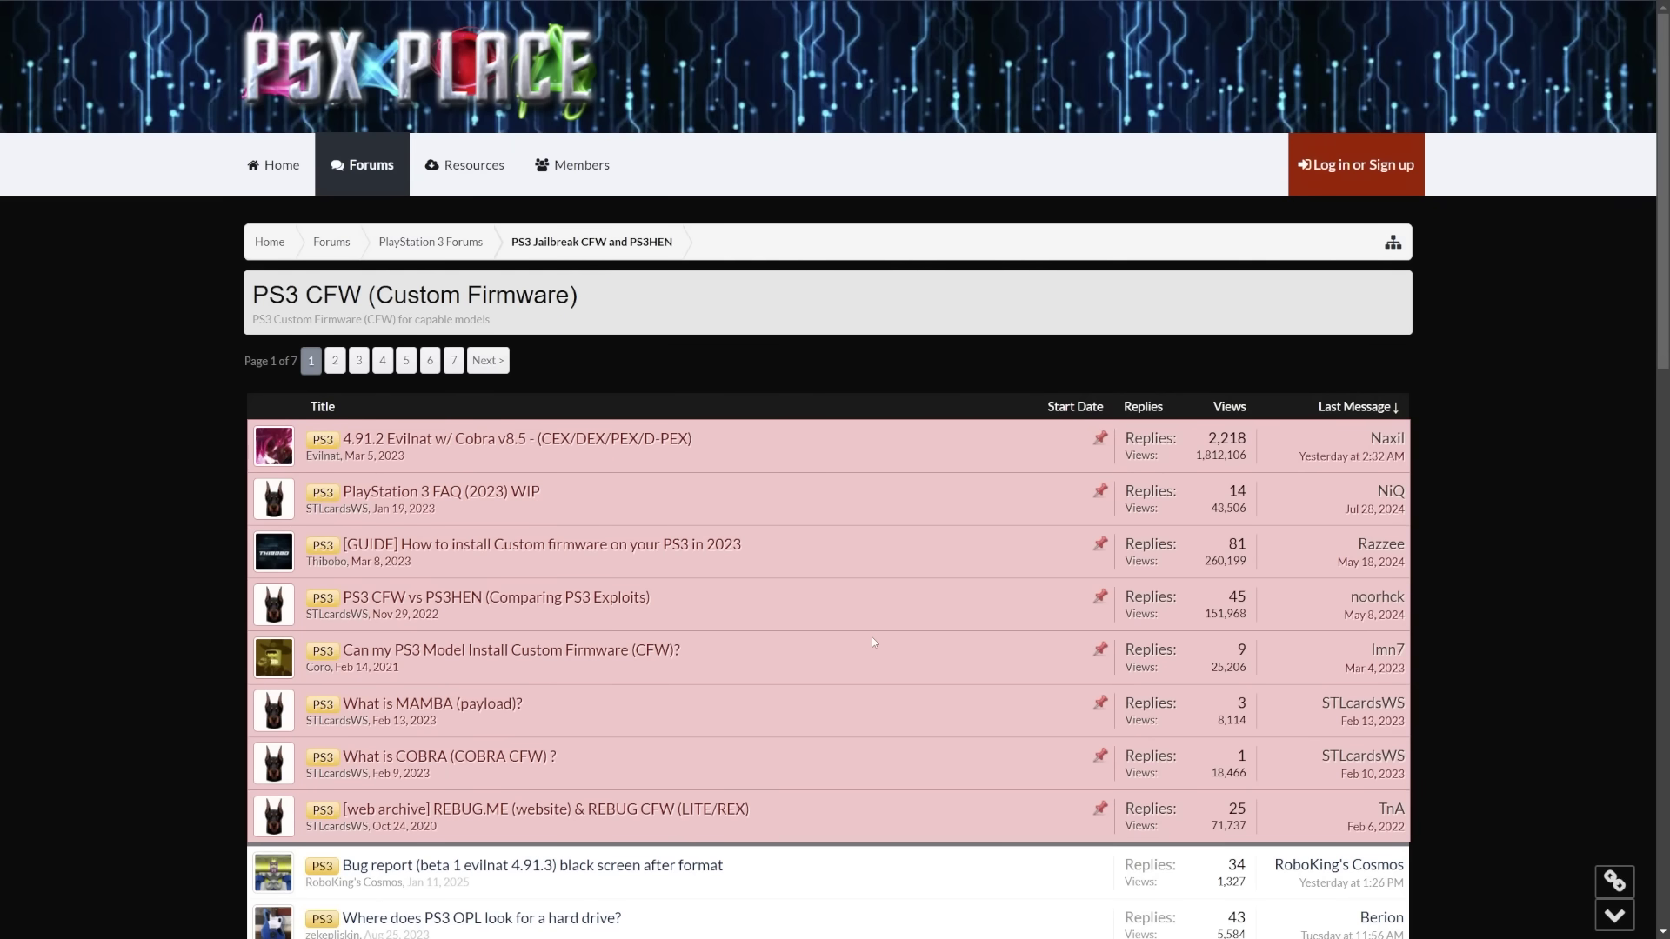
{"action": "scroll", "coordinate": [872, 636], "scroll_direction": "down", "scroll_amount": 9}
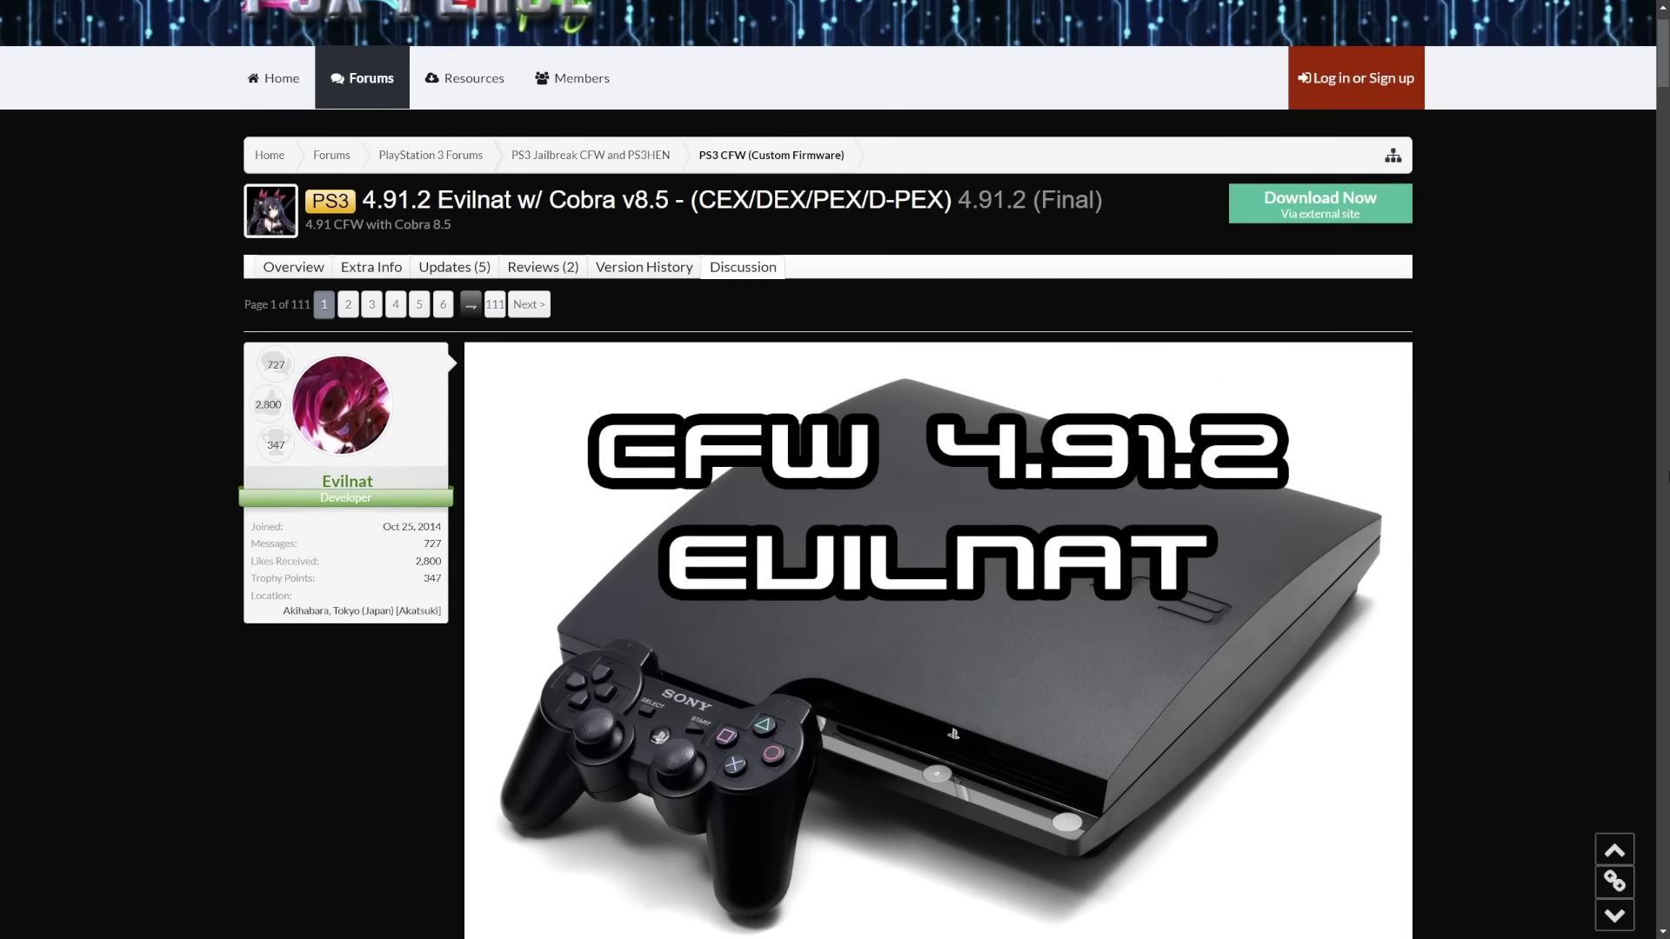
{"action": "scroll", "coordinate": [943, 501], "scroll_direction": "down", "scroll_amount": 7}
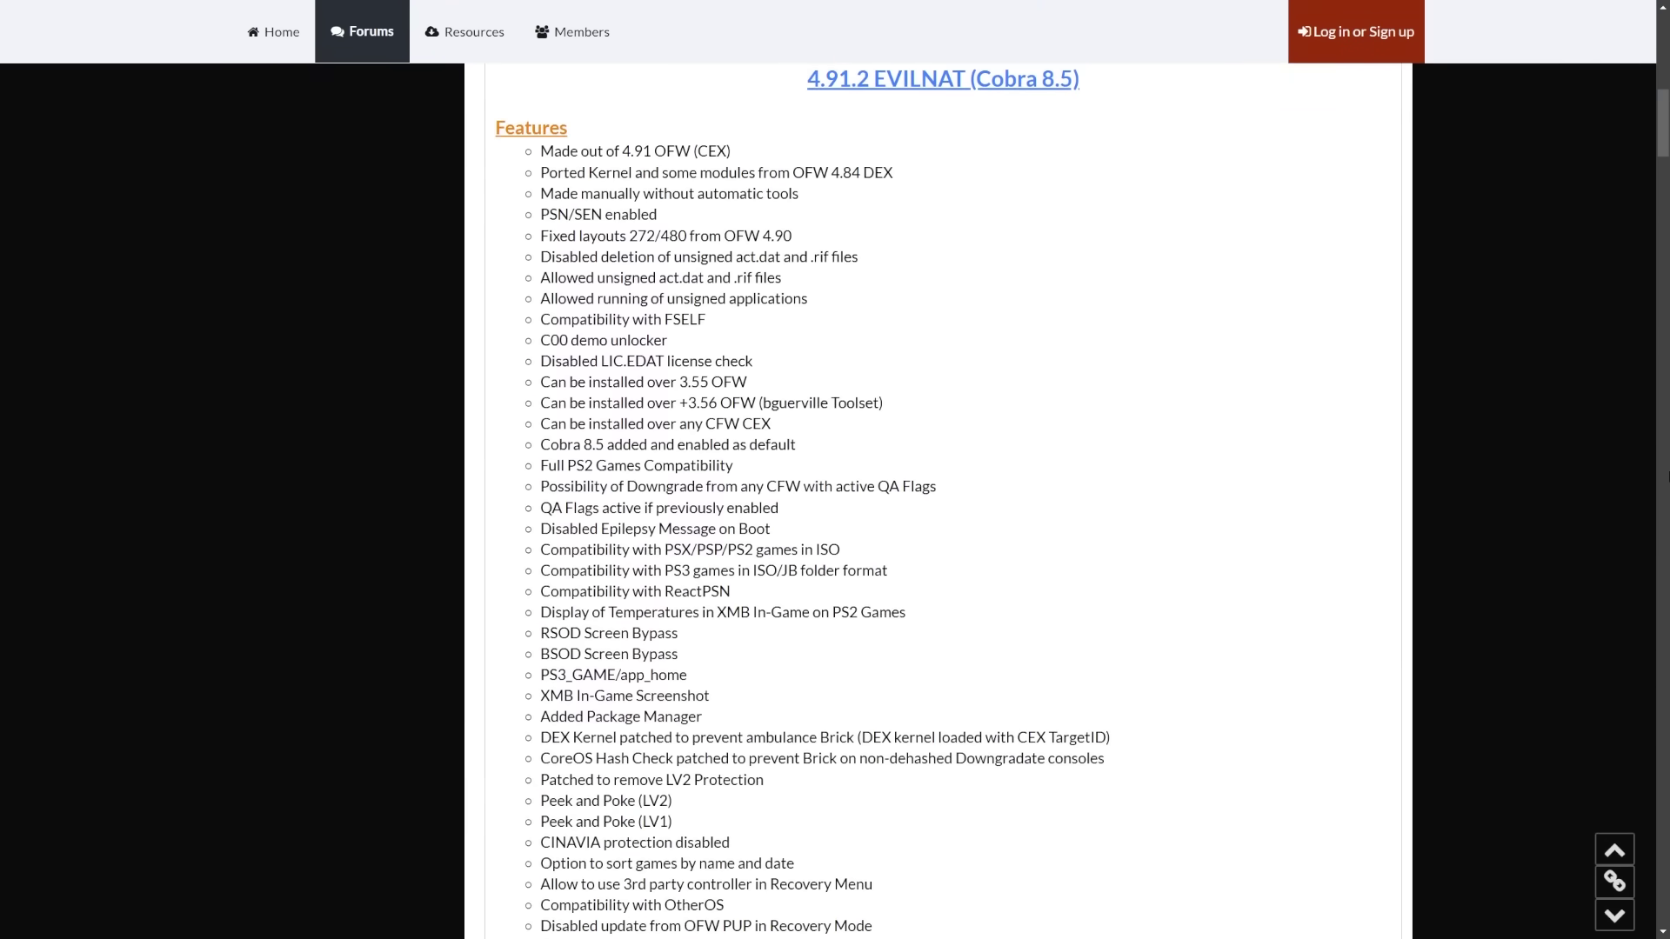
{"action": "scroll", "coordinate": [835, 501], "scroll_direction": "down", "scroll_amount": 2}
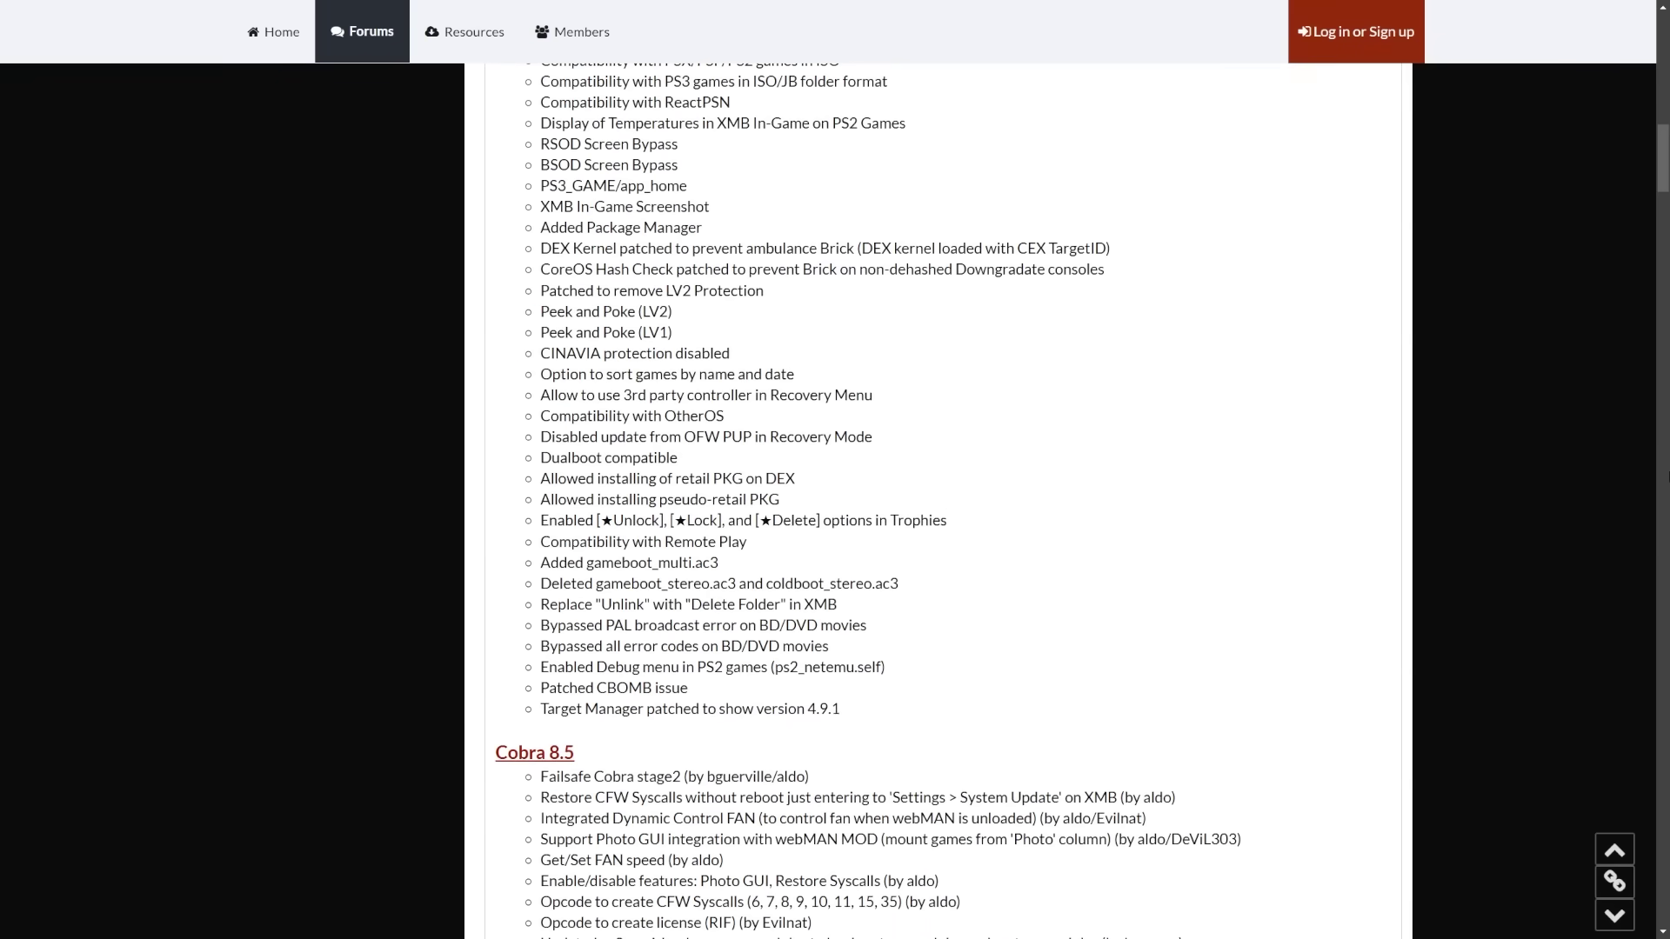
{"action": "scroll", "coordinate": [835, 501], "scroll_direction": "up", "scroll_amount": 1}
{"action": "scroll", "coordinate": [835, 501], "scroll_direction": "up", "scroll_amount": 6}
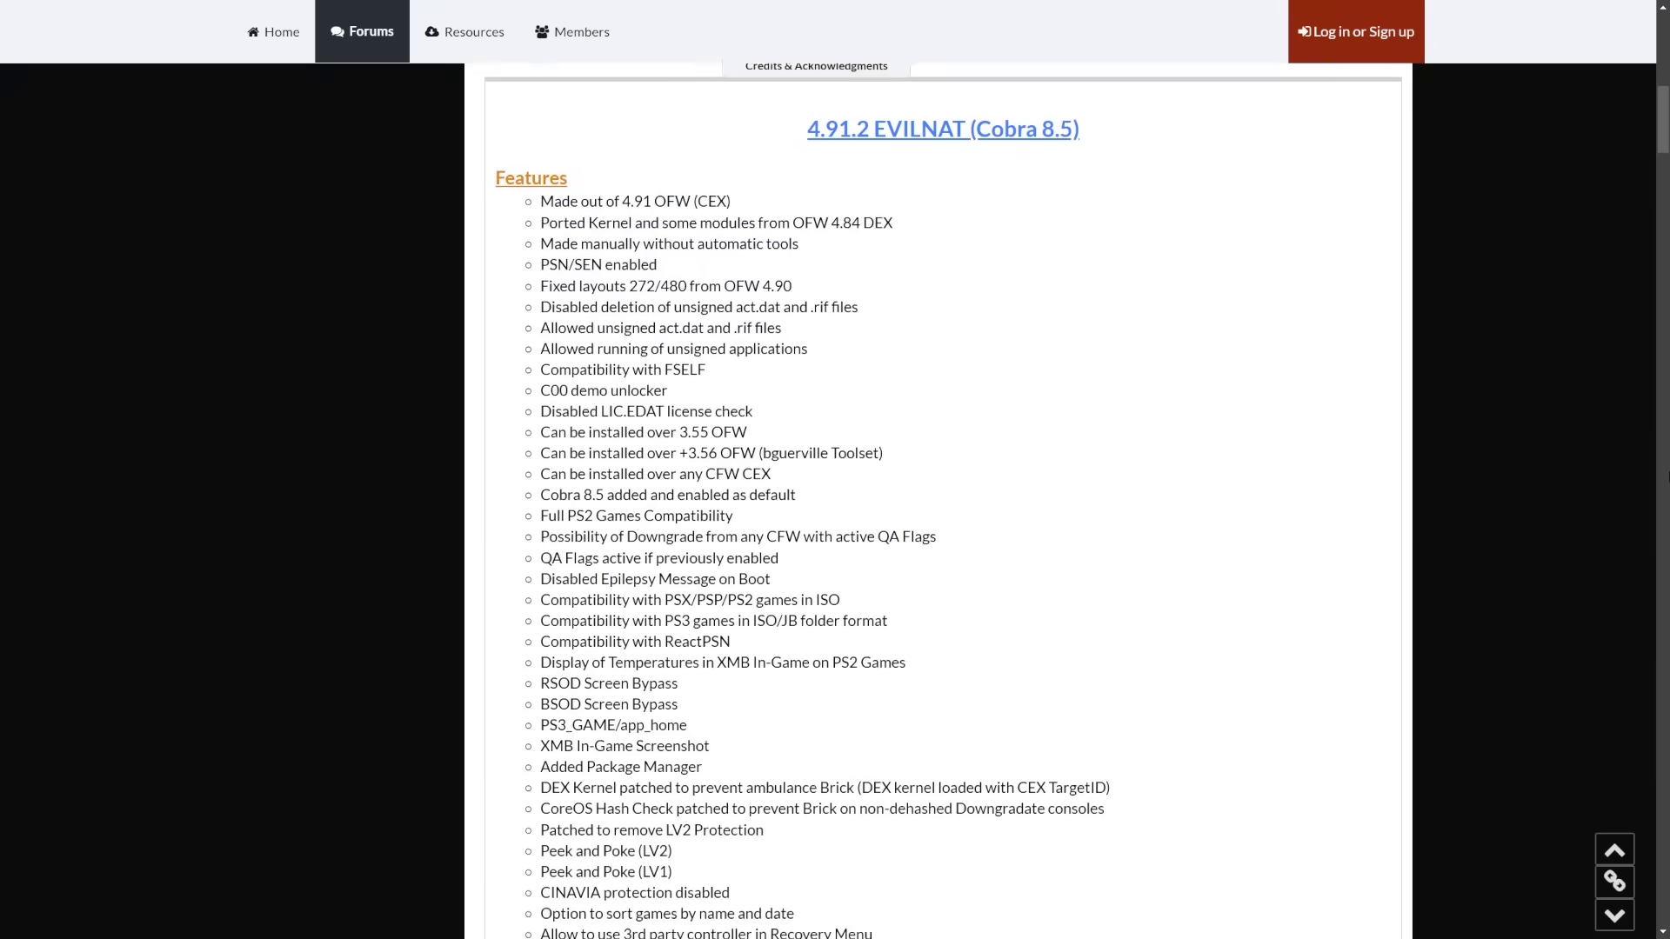
{"action": "scroll", "coordinate": [943, 501], "scroll_direction": "up", "scroll_amount": 4}
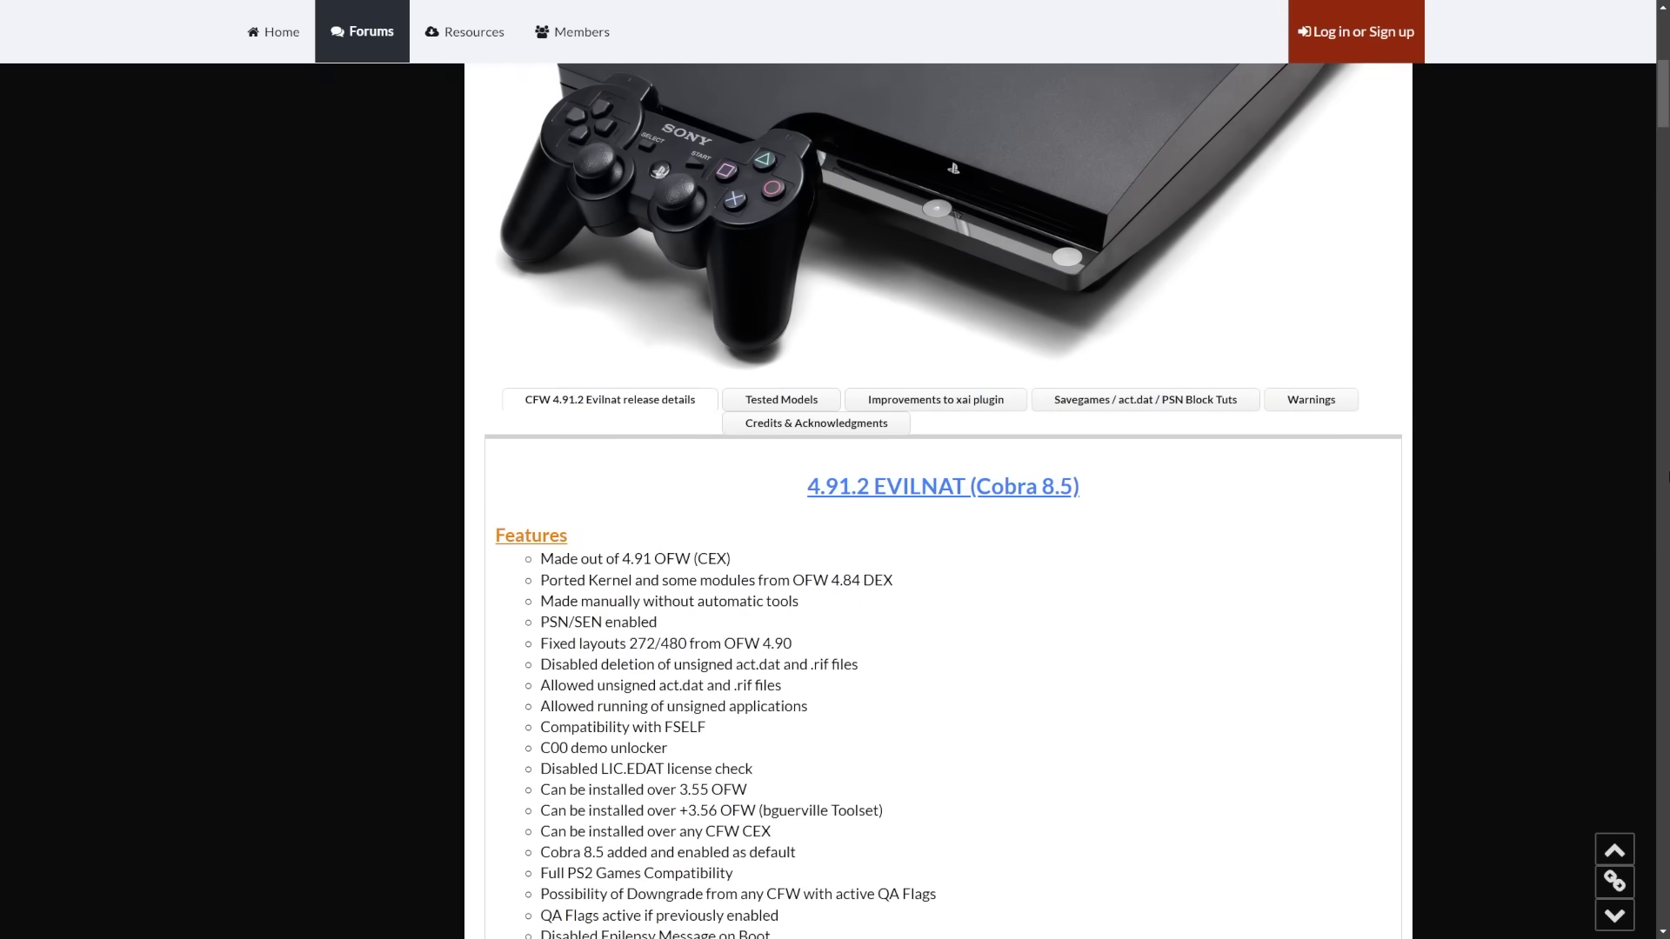
{"action": "scroll", "coordinate": [942, 501], "scroll_direction": "up", "scroll_amount": 8}
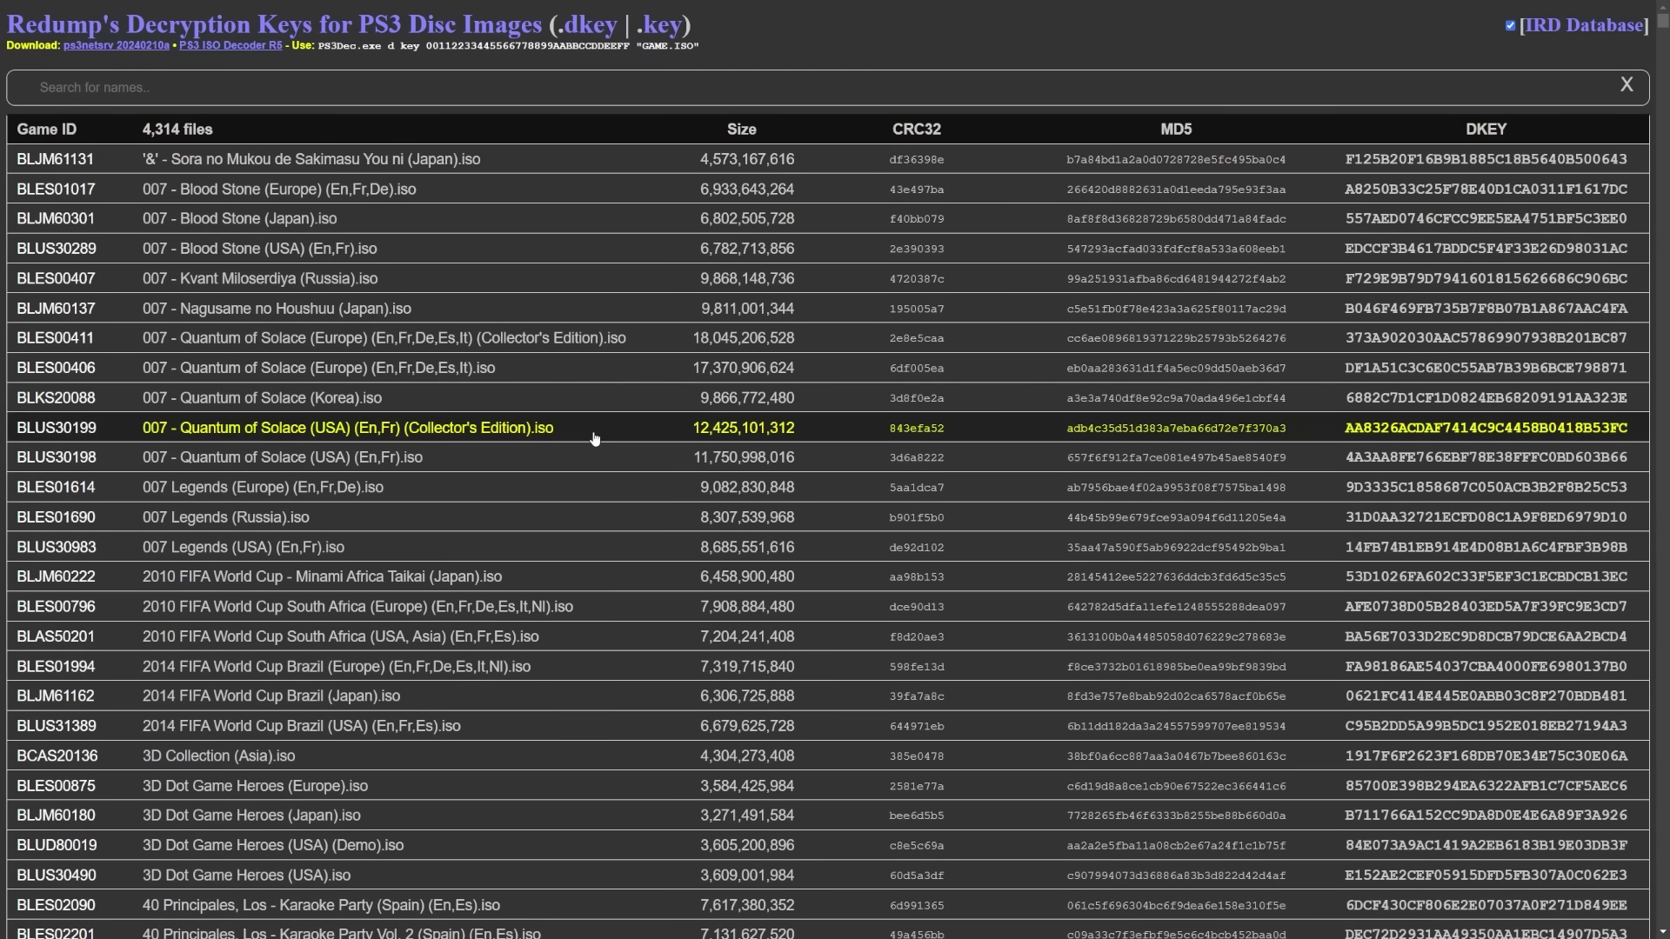
Browse Redump's list of decryption keys for PS3 disc images.
{"action": "scroll", "coordinate": [594, 439], "scroll_direction": "down", "scroll_amount": 8}
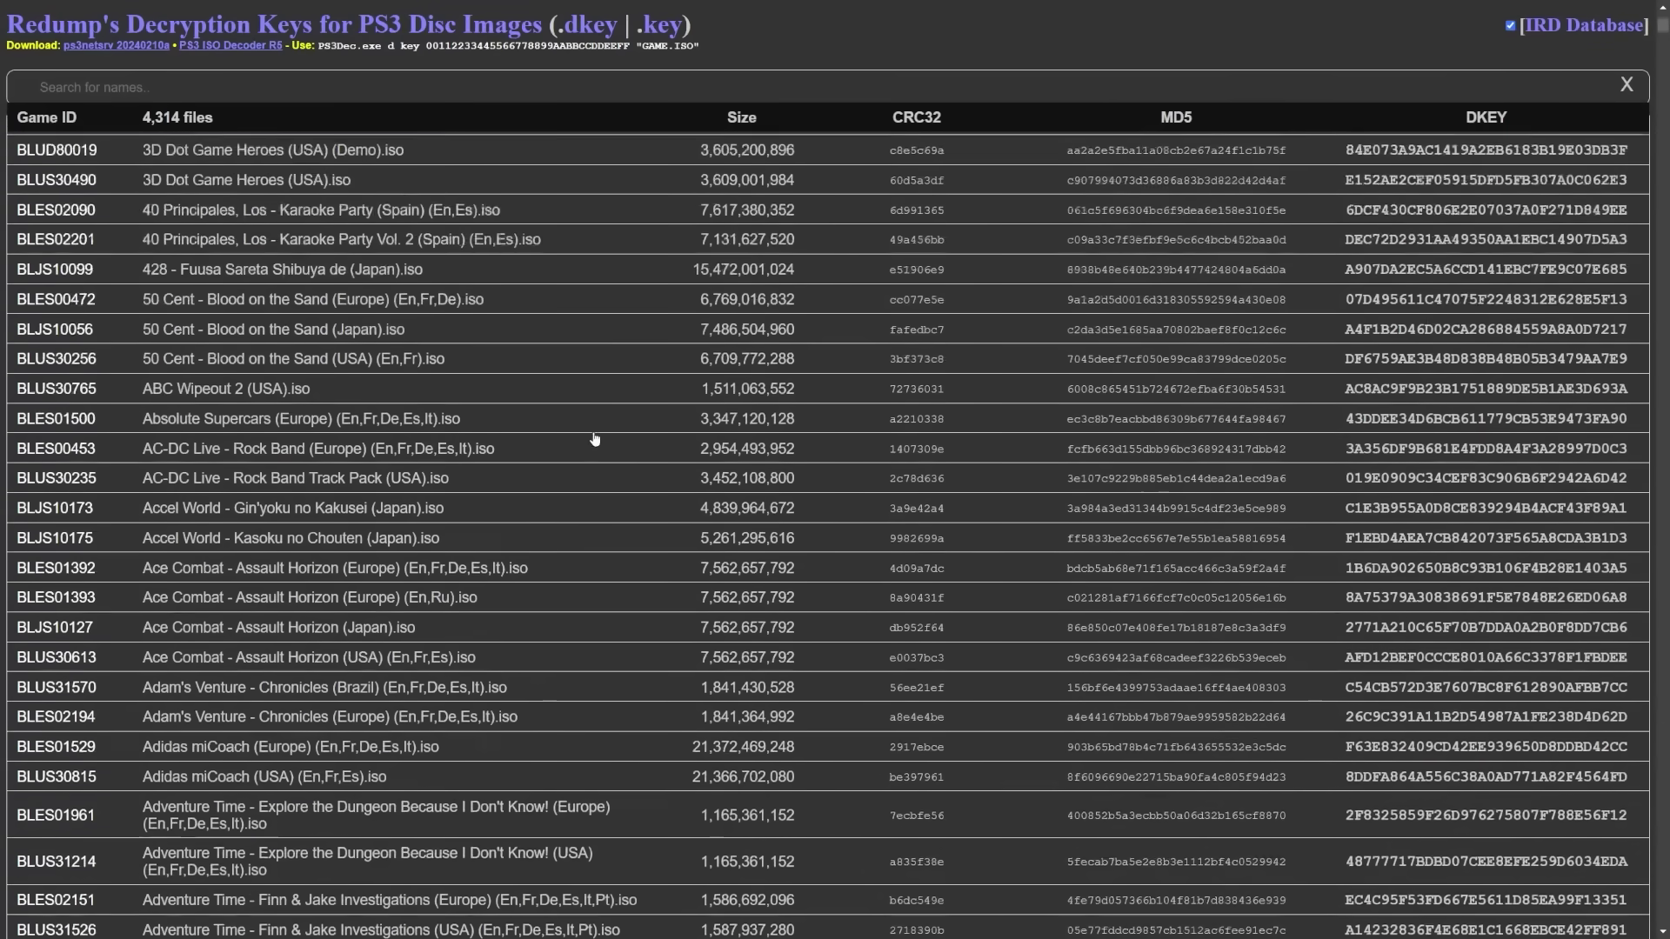
{"action": "scroll", "coordinate": [595, 439], "scroll_direction": "up", "scroll_amount": 8}
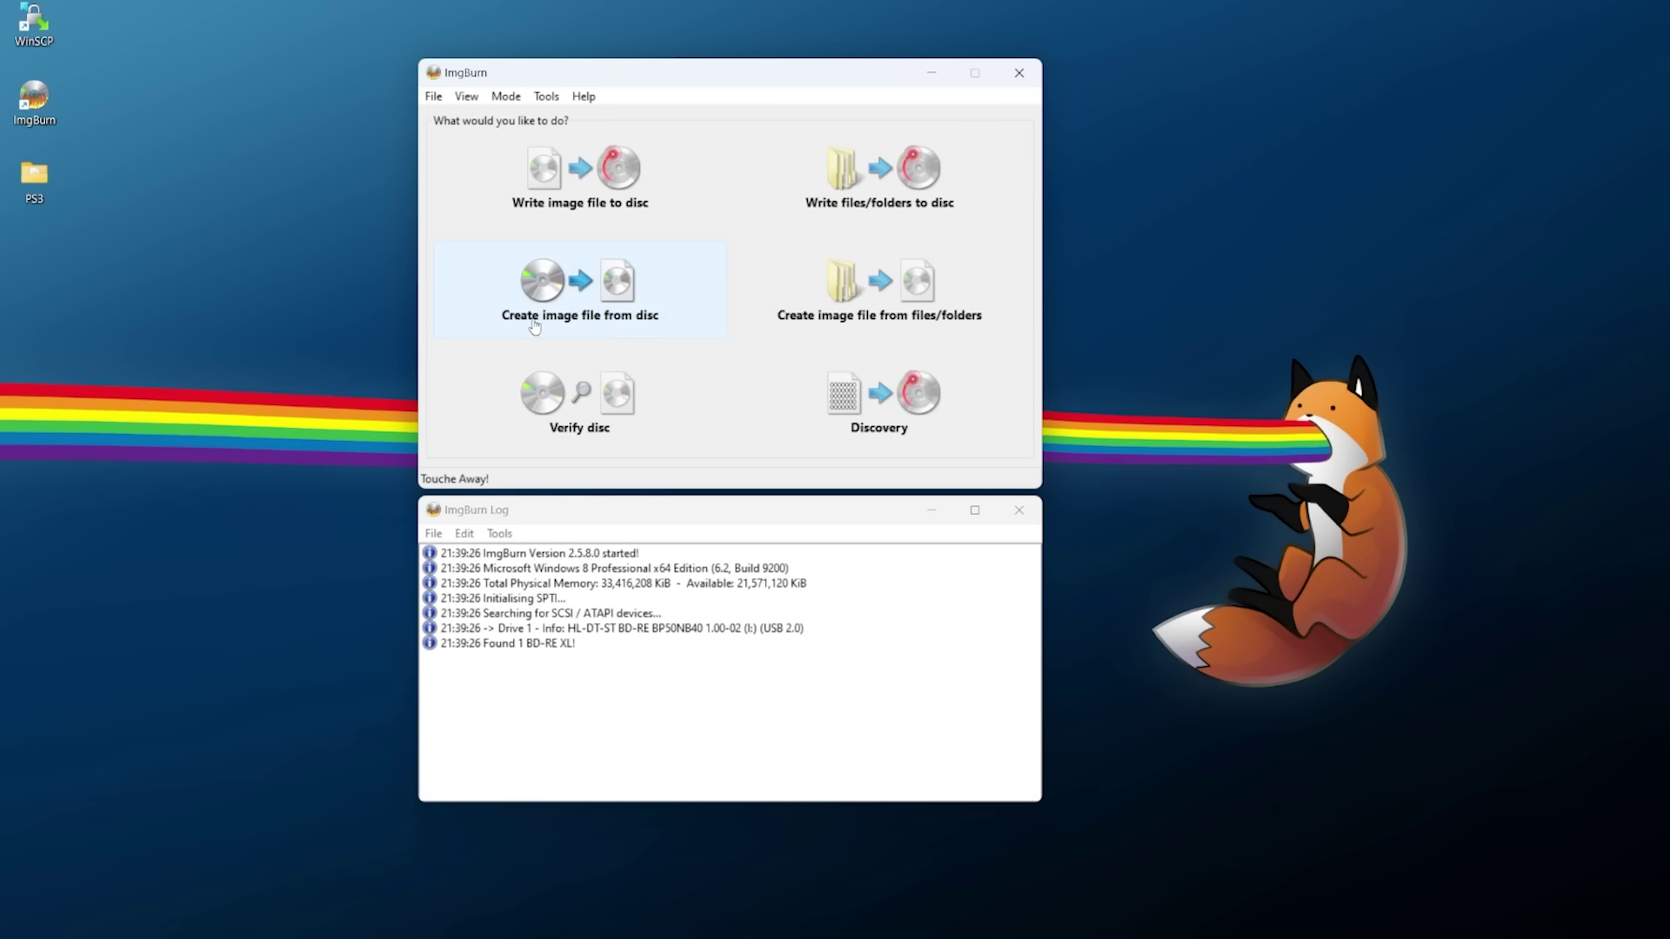
Create an image file from the COD4_MW disc, saved as G:\COD4_MW.ISO.
{"action": "left_click", "coordinate": [640, 332]}
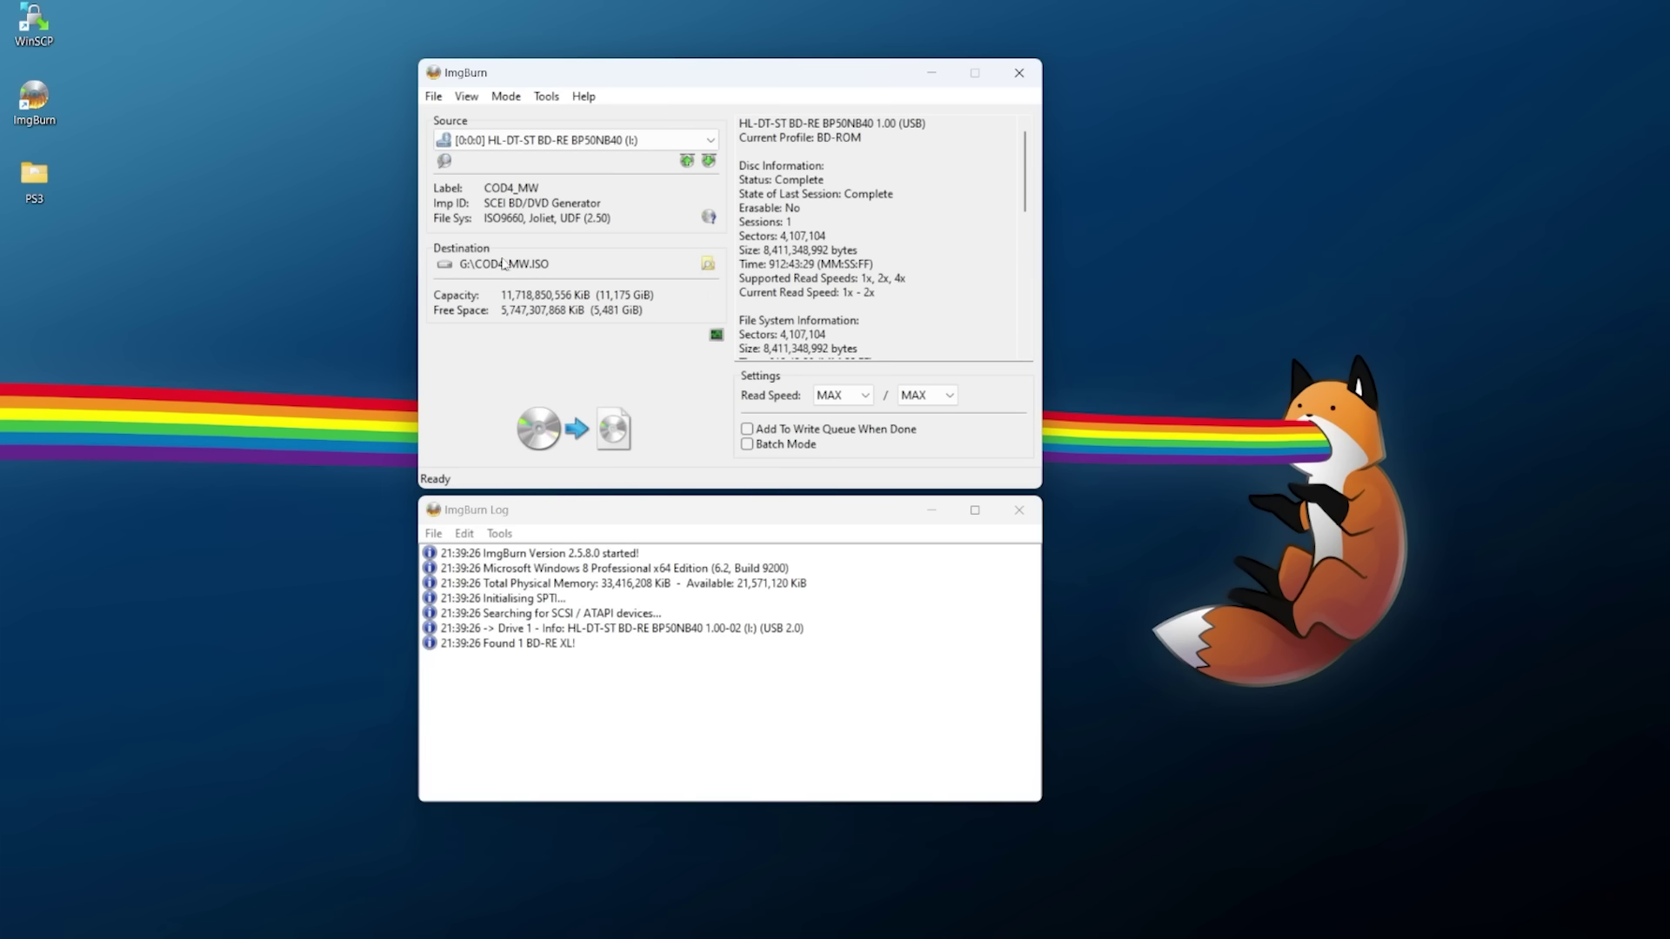
{"action": "left_click", "coordinate": [604, 447]}
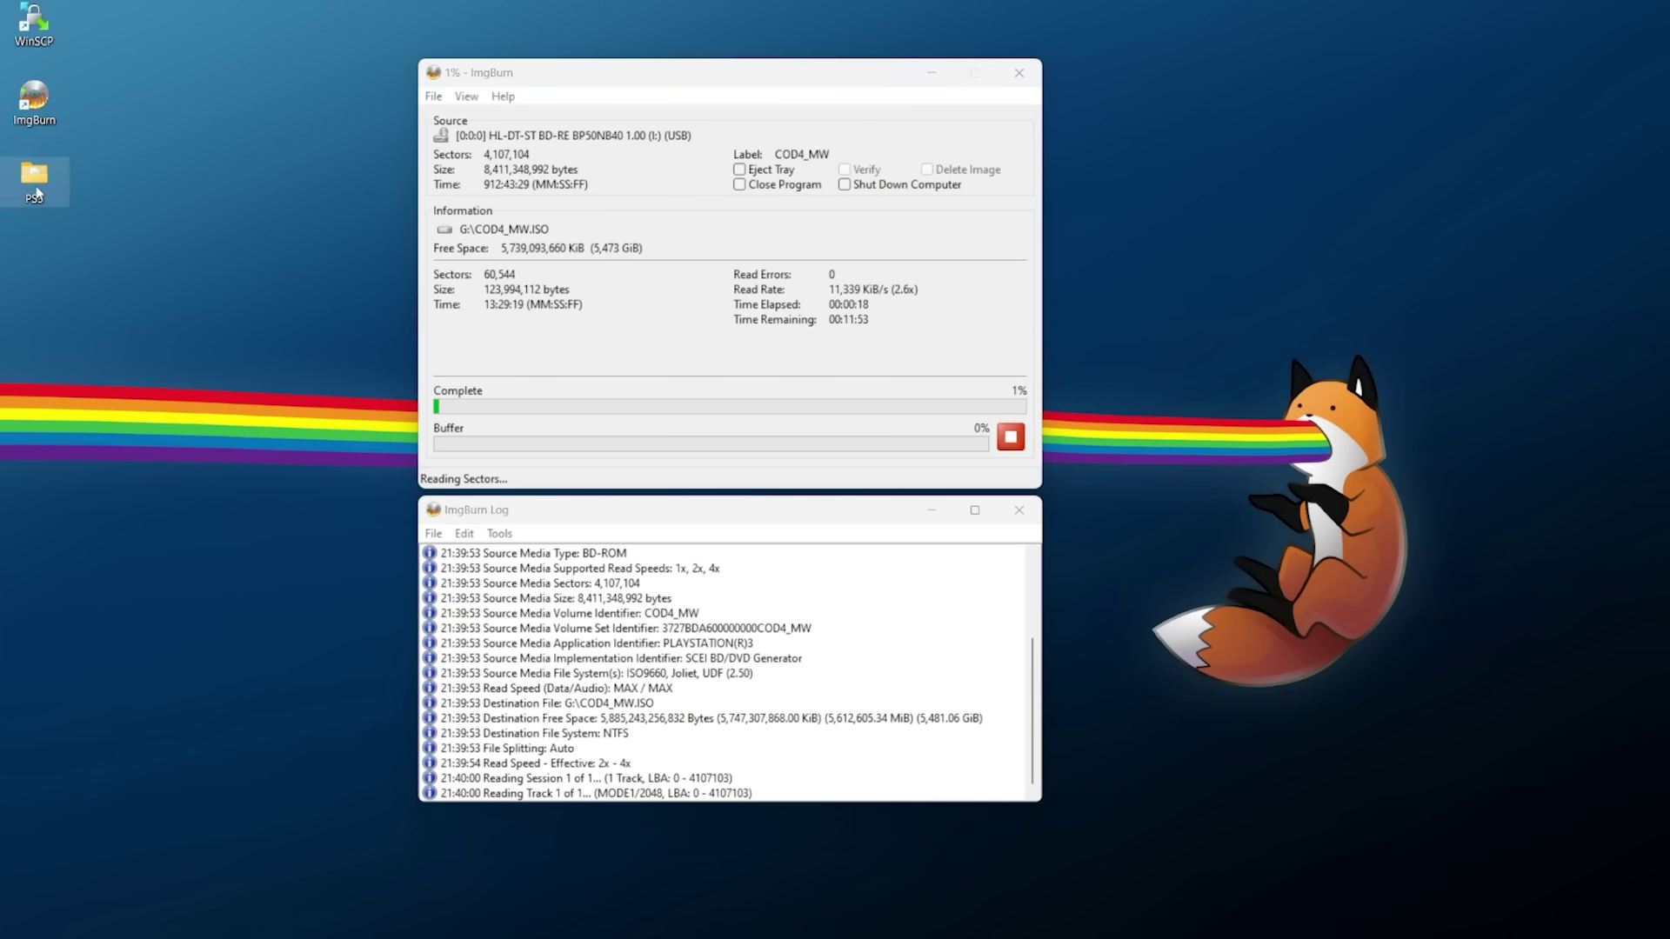
Open the PS3 folder on the desktop and check the COD4_MW.ISO disc image in it.
{"action": "double_click", "coordinate": [34, 174]}
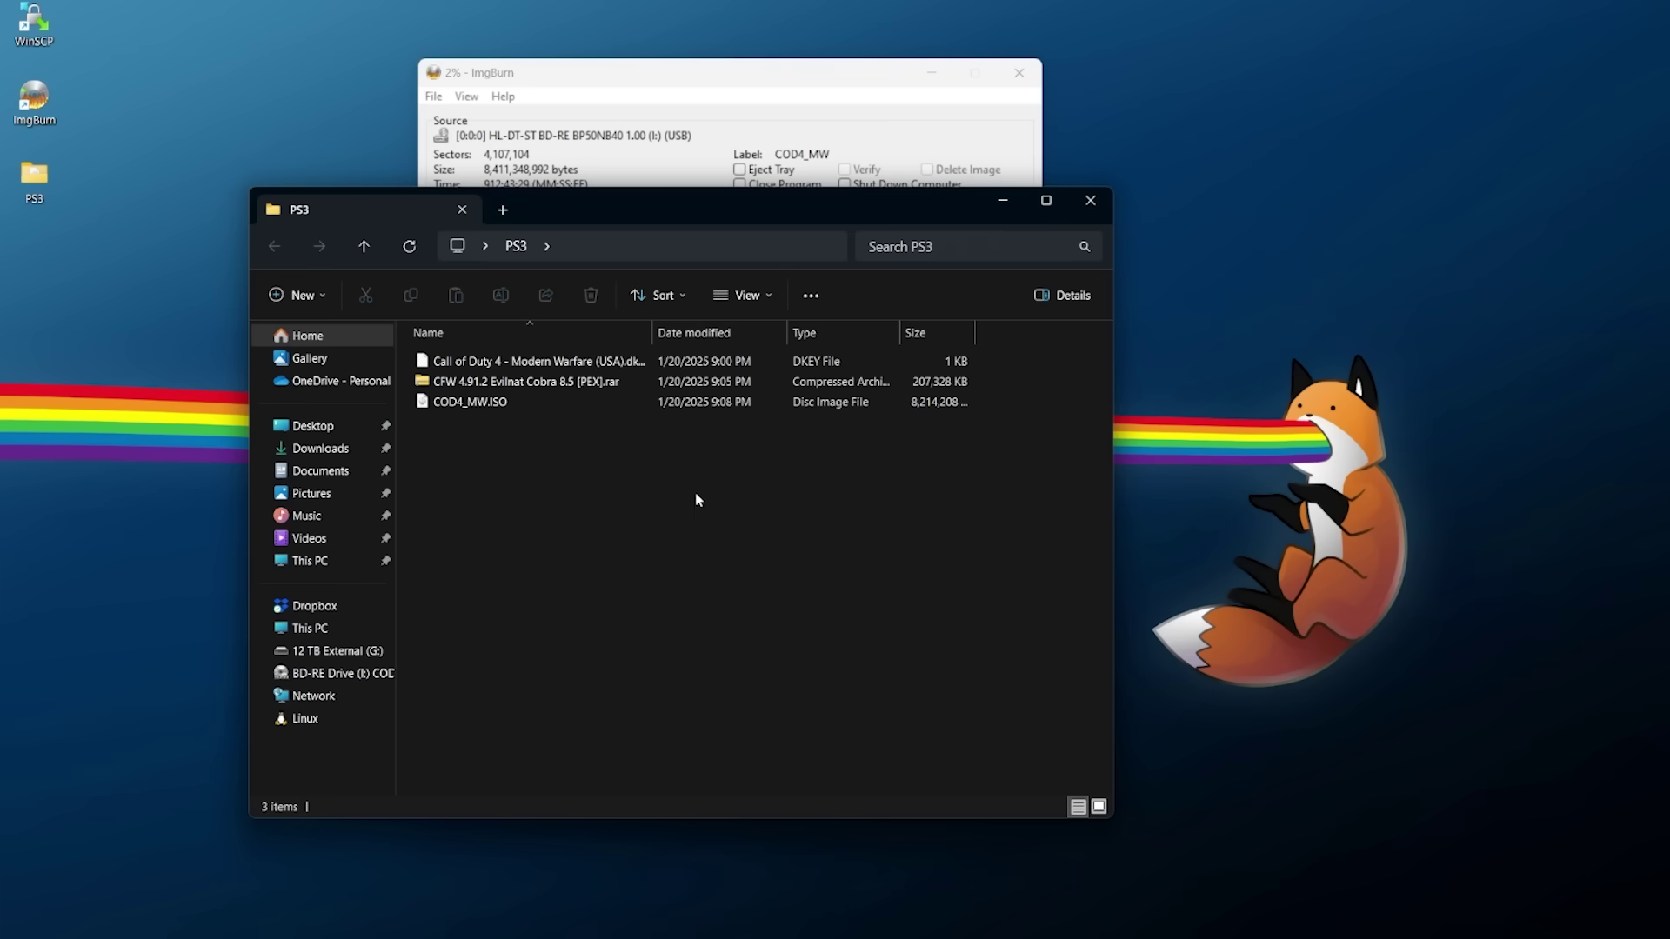
{"action": "left_click", "coordinate": [487, 402]}
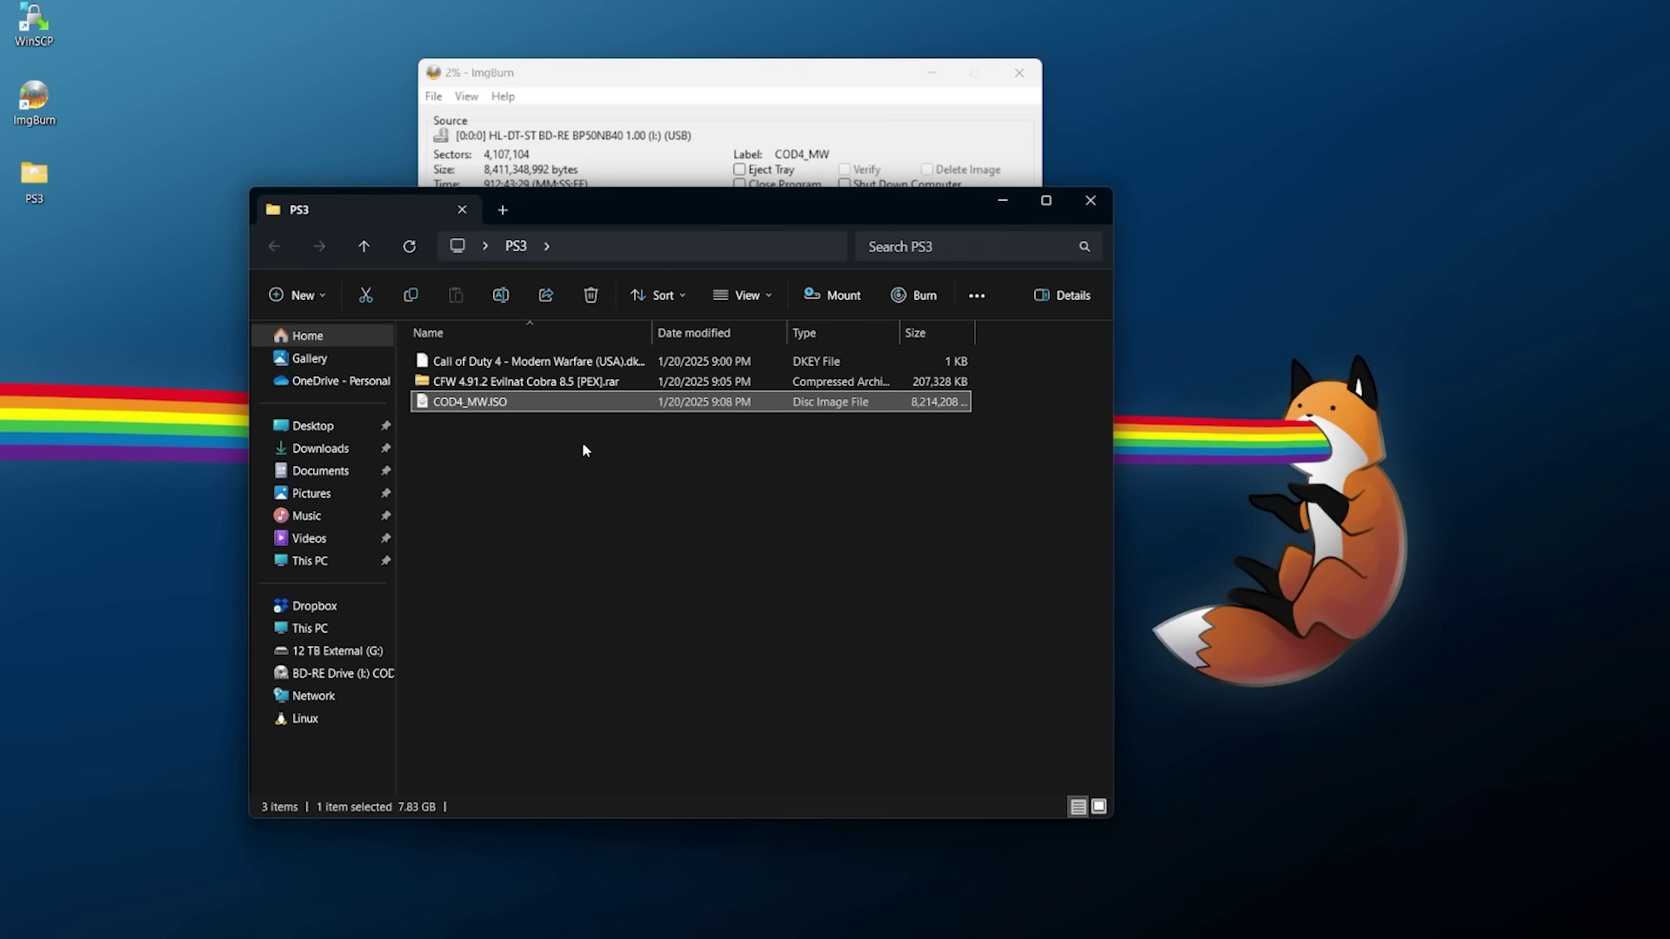
{"action": "left_click", "coordinate": [610, 74]}
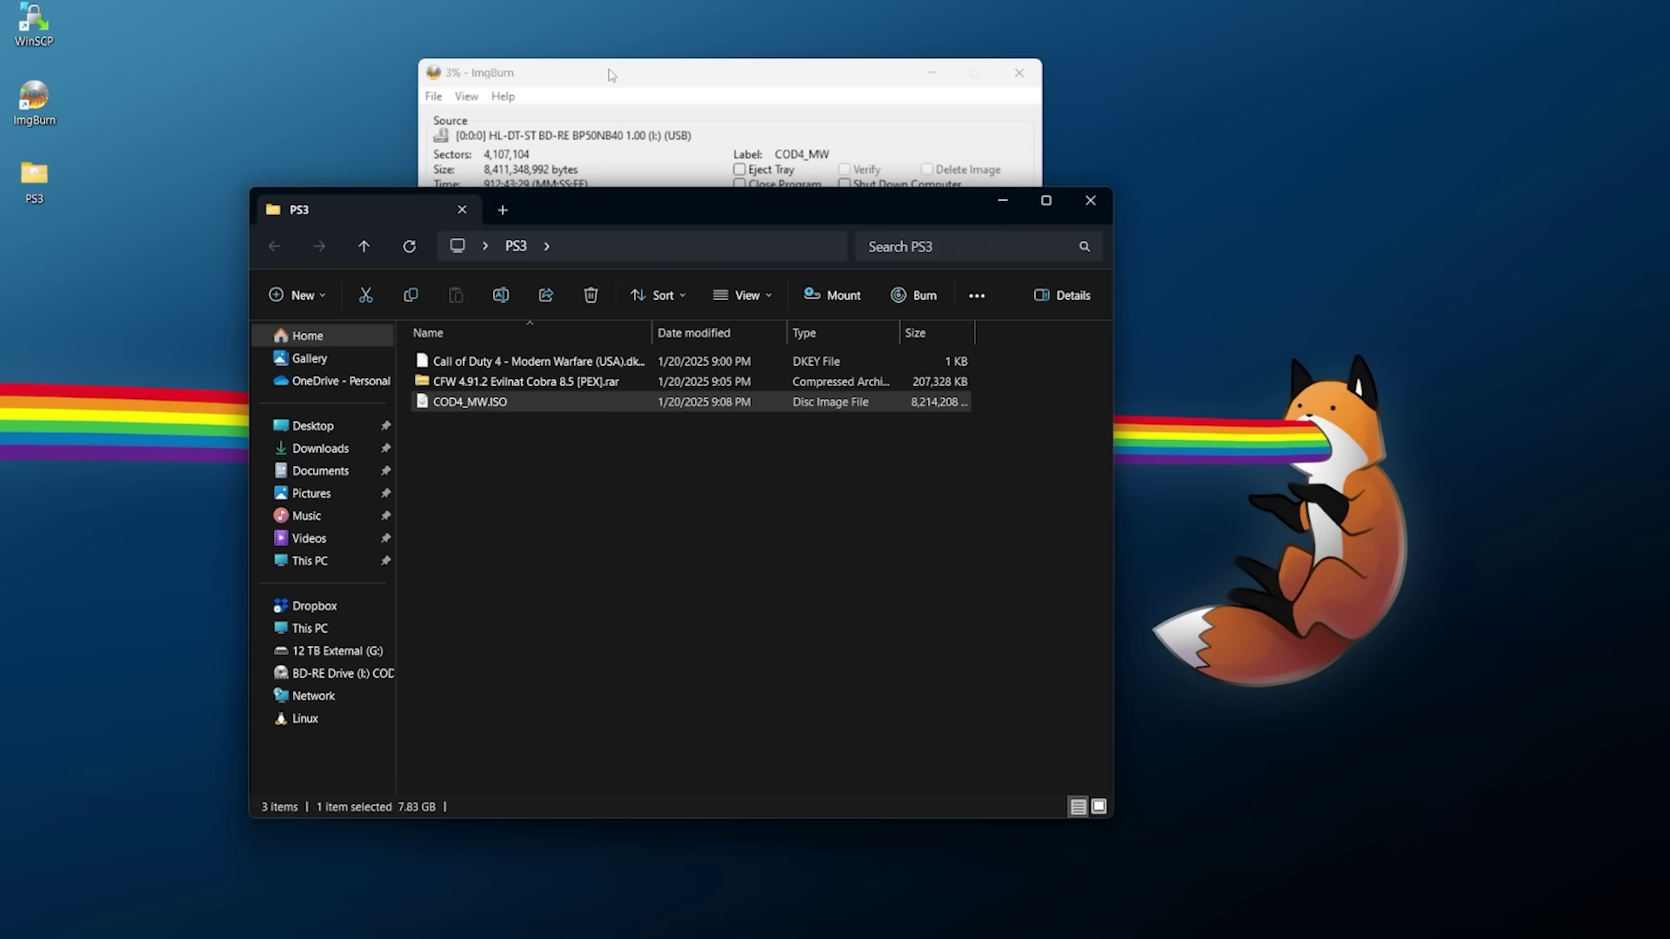
{"action": "left_click", "coordinate": [611, 75]}
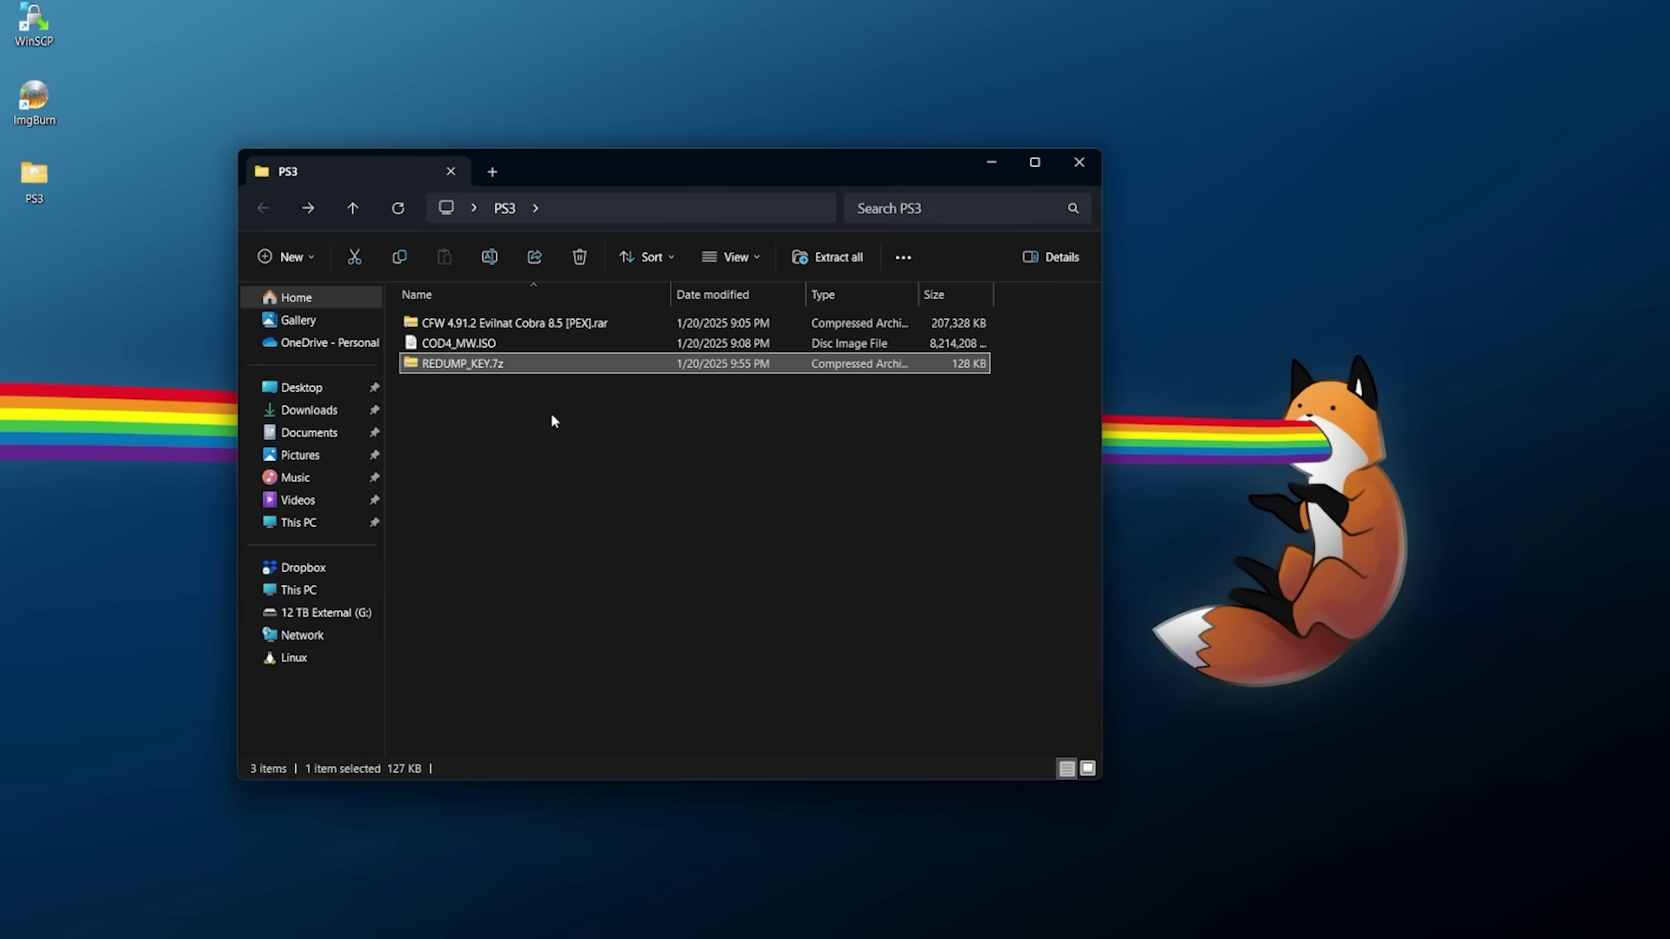
Extract the REDUMP_KEY.7z archive into the current PS3 folder with 7-Zip.
{"action": "right_click", "coordinate": [520, 361]}
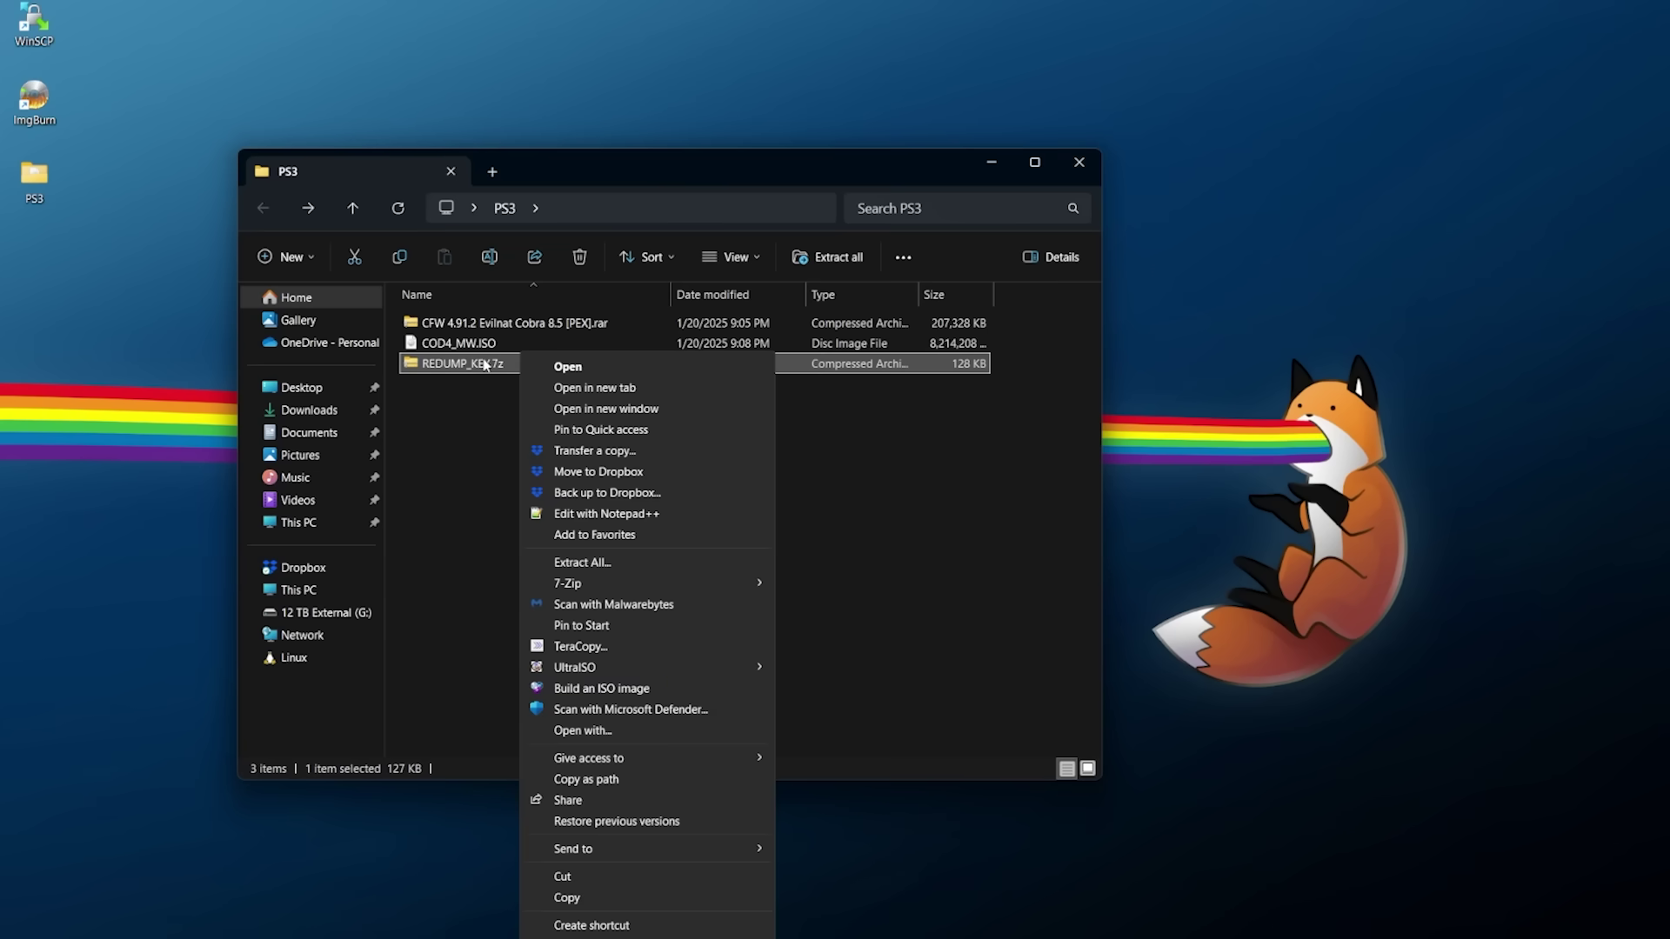
{"action": "mouse_move", "coordinate": [579, 582]}
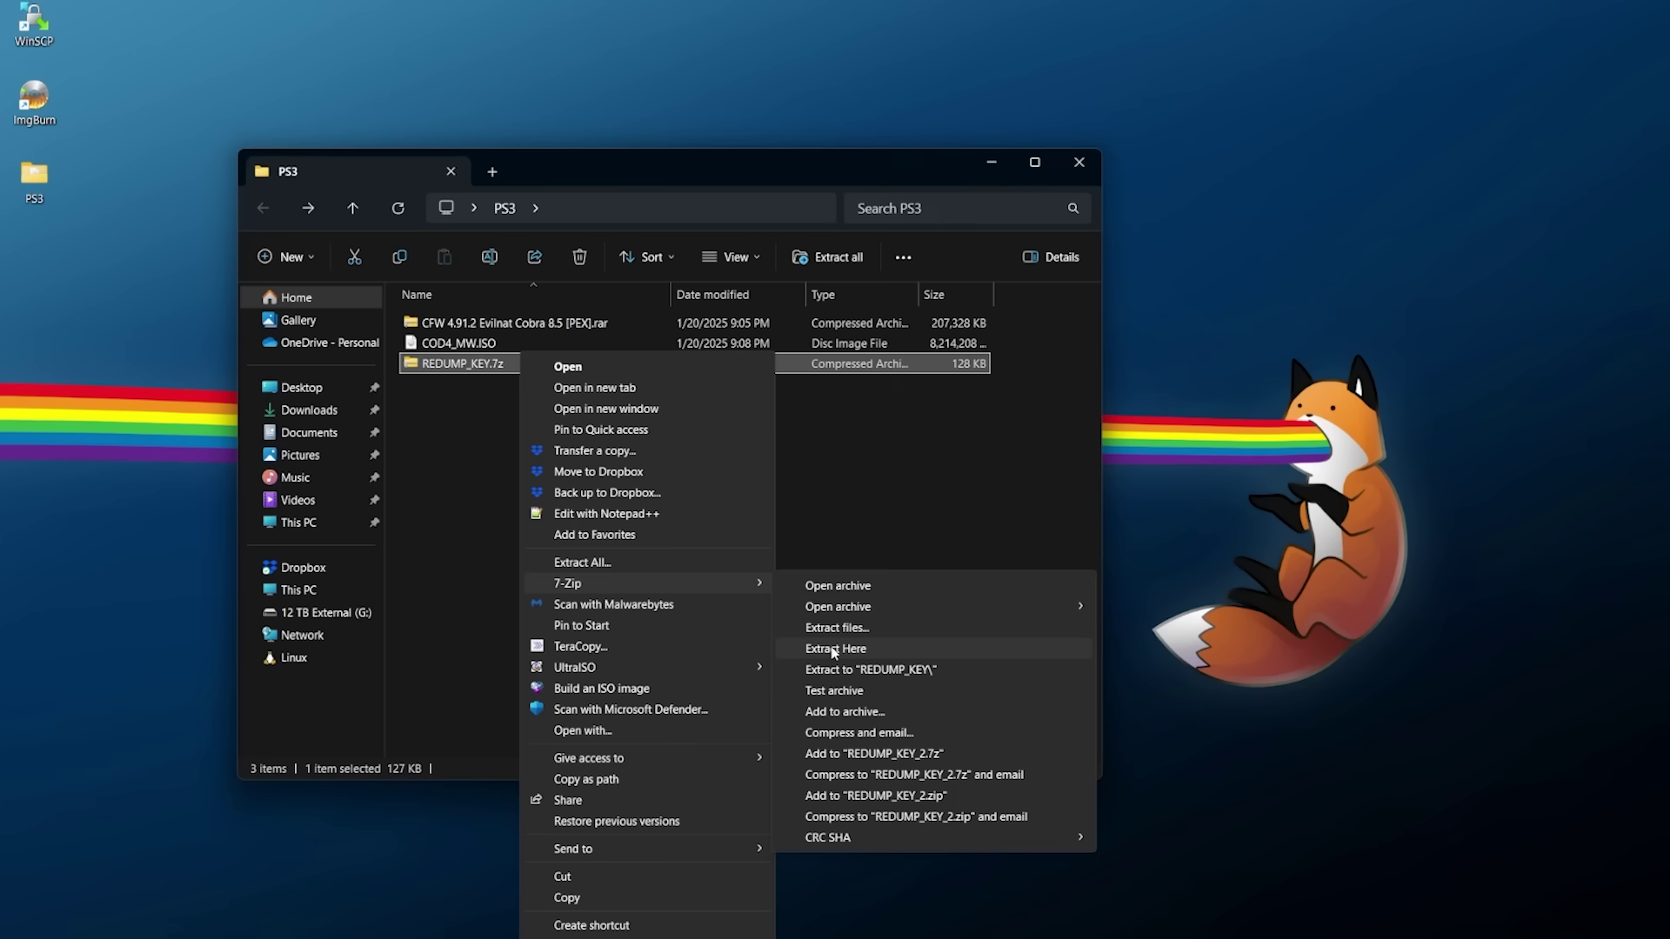
{"action": "left_click", "coordinate": [833, 649]}
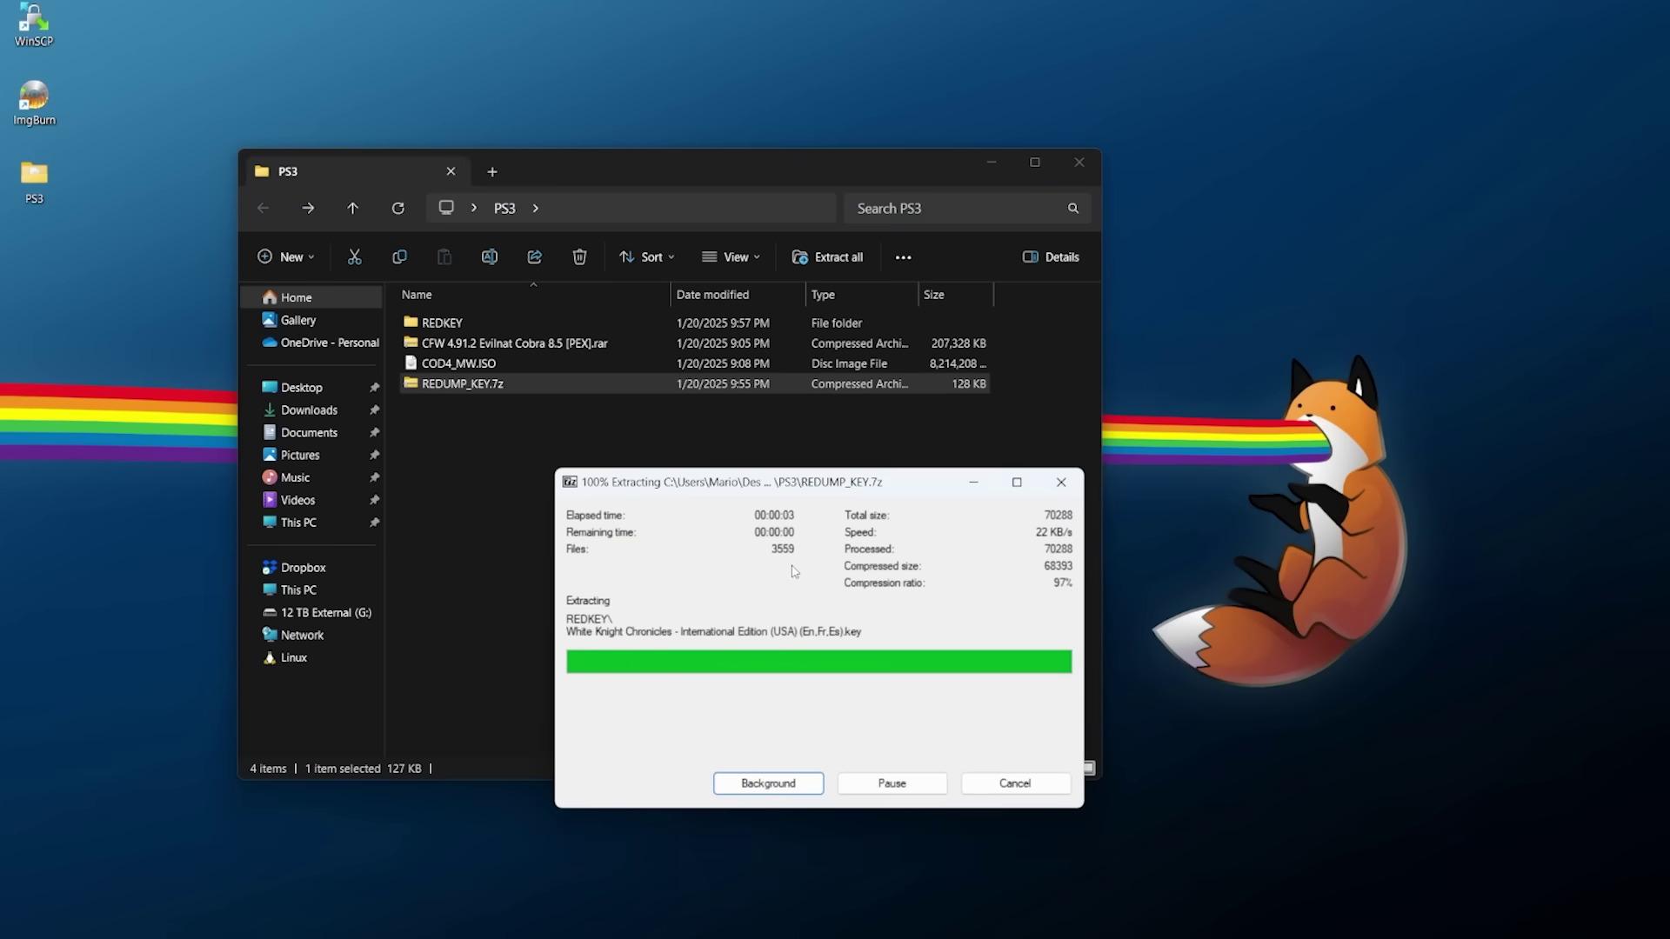
Open the extracted REDKEY folder, widen the name column and select Call of Duty 4 - Modern Warfare (USA).key.
{"action": "left_click", "coordinate": [469, 325]}
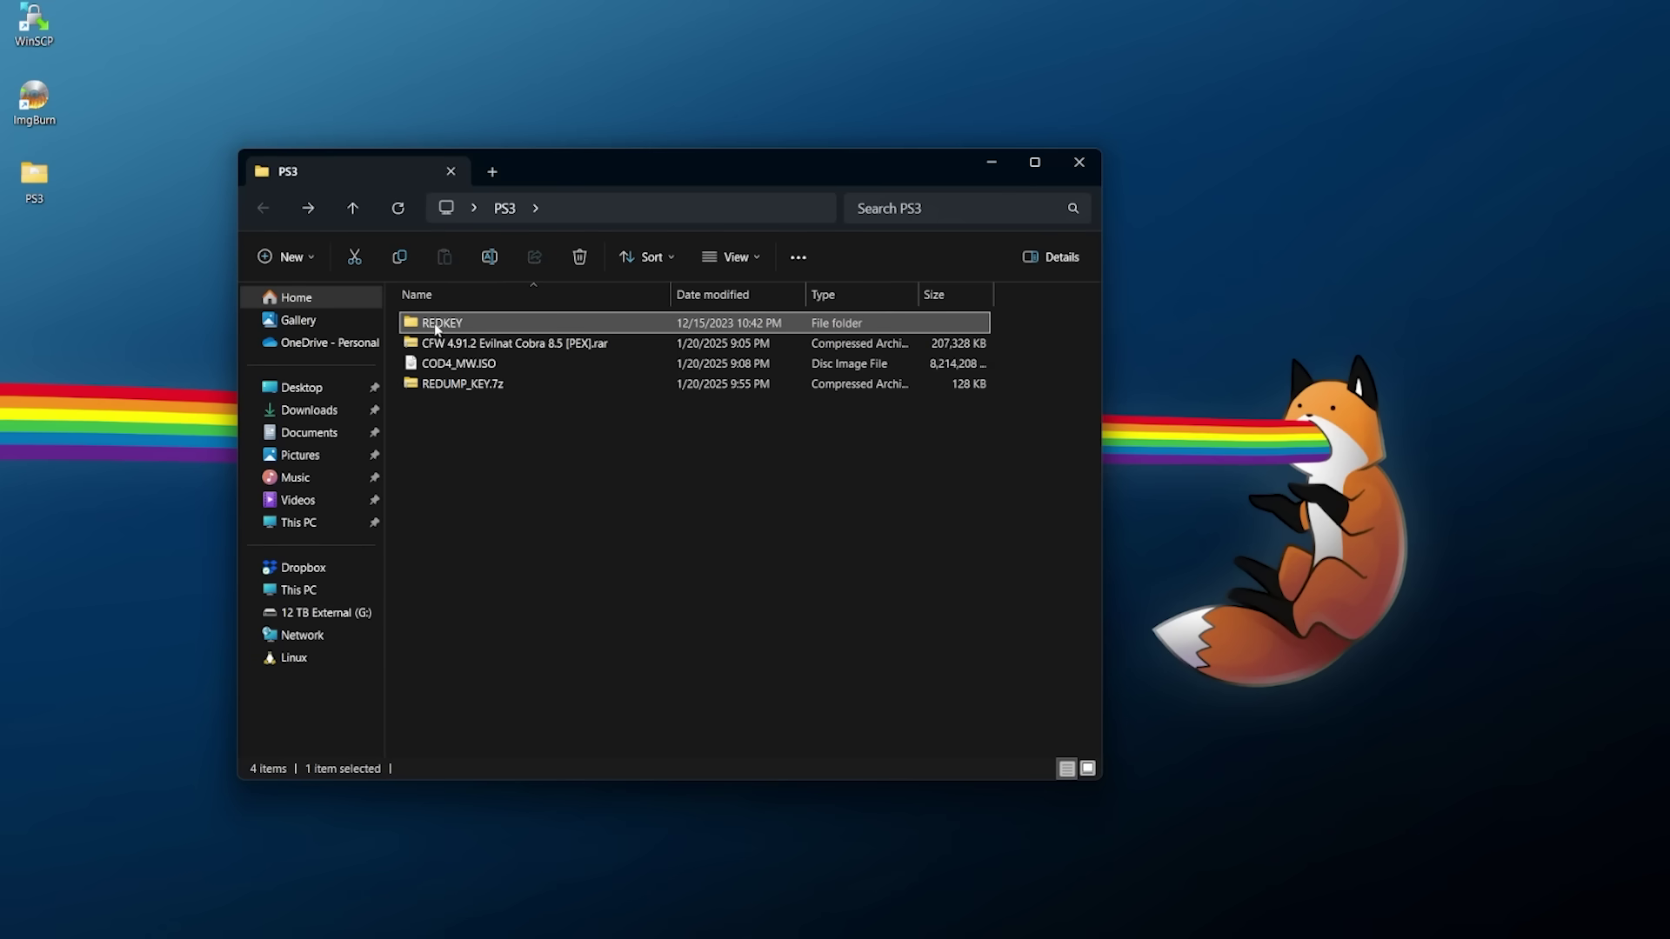
{"action": "double_click", "coordinate": [438, 326]}
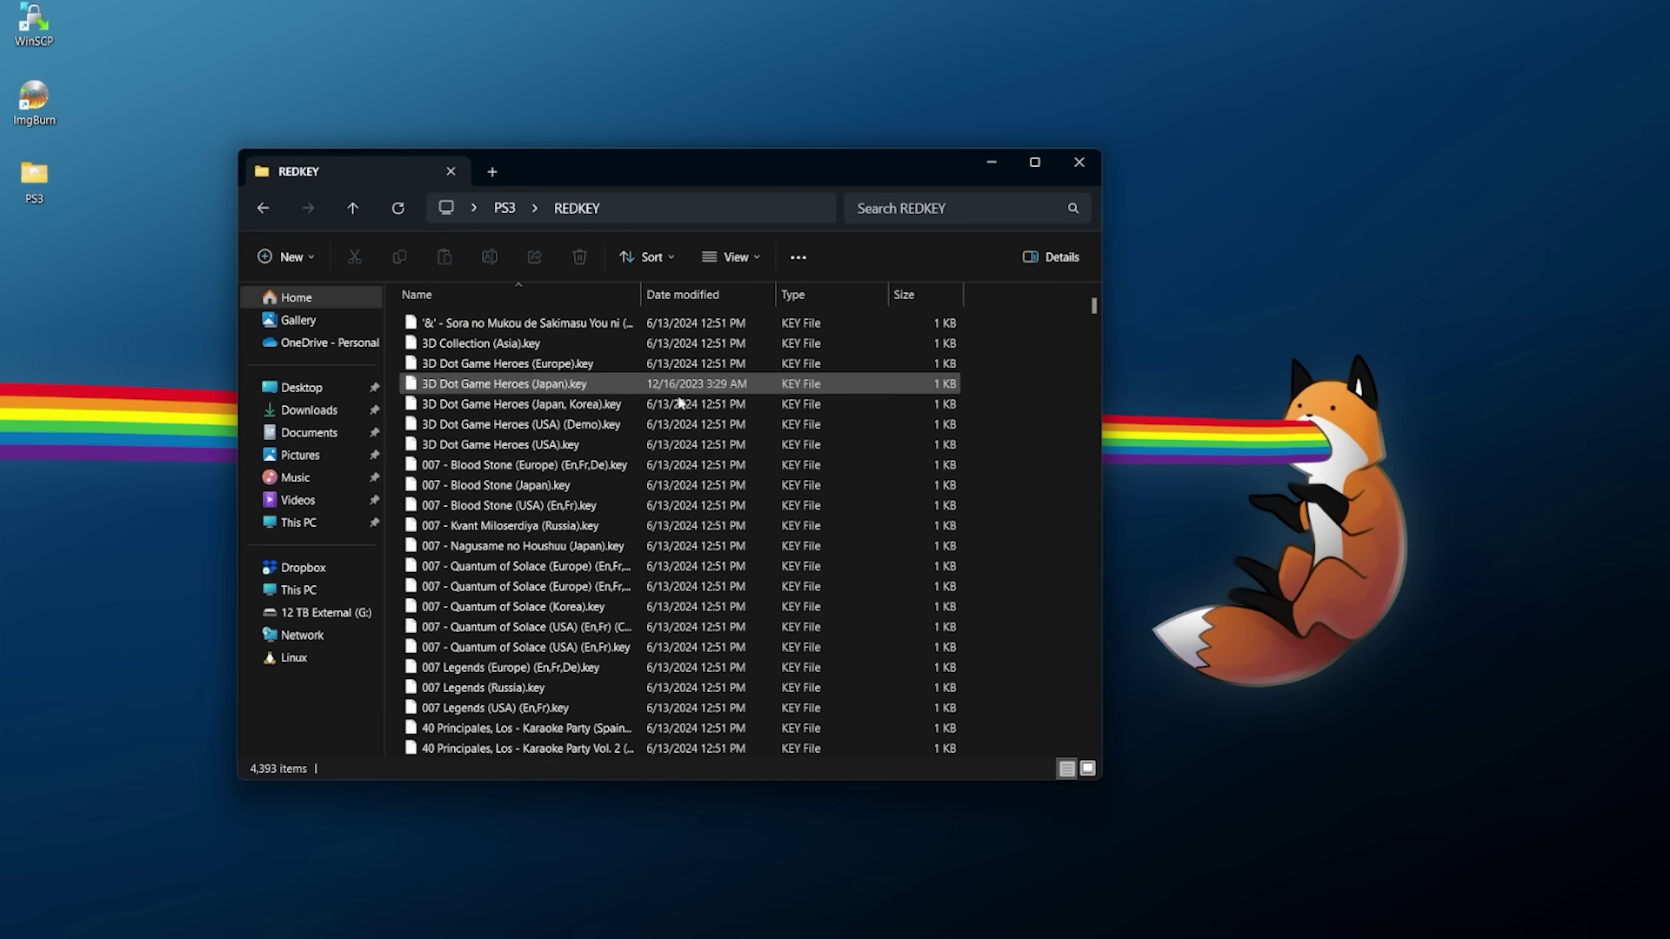
{"action": "left_click_drag", "start_coordinate": [1094, 305], "coordinate": [1093, 322]}
{"action": "scroll", "coordinate": [701, 397], "scroll_direction": "down", "scroll_amount": 6}
{"action": "left_click", "coordinate": [500, 402]}
{"action": "type", "text": "call"}
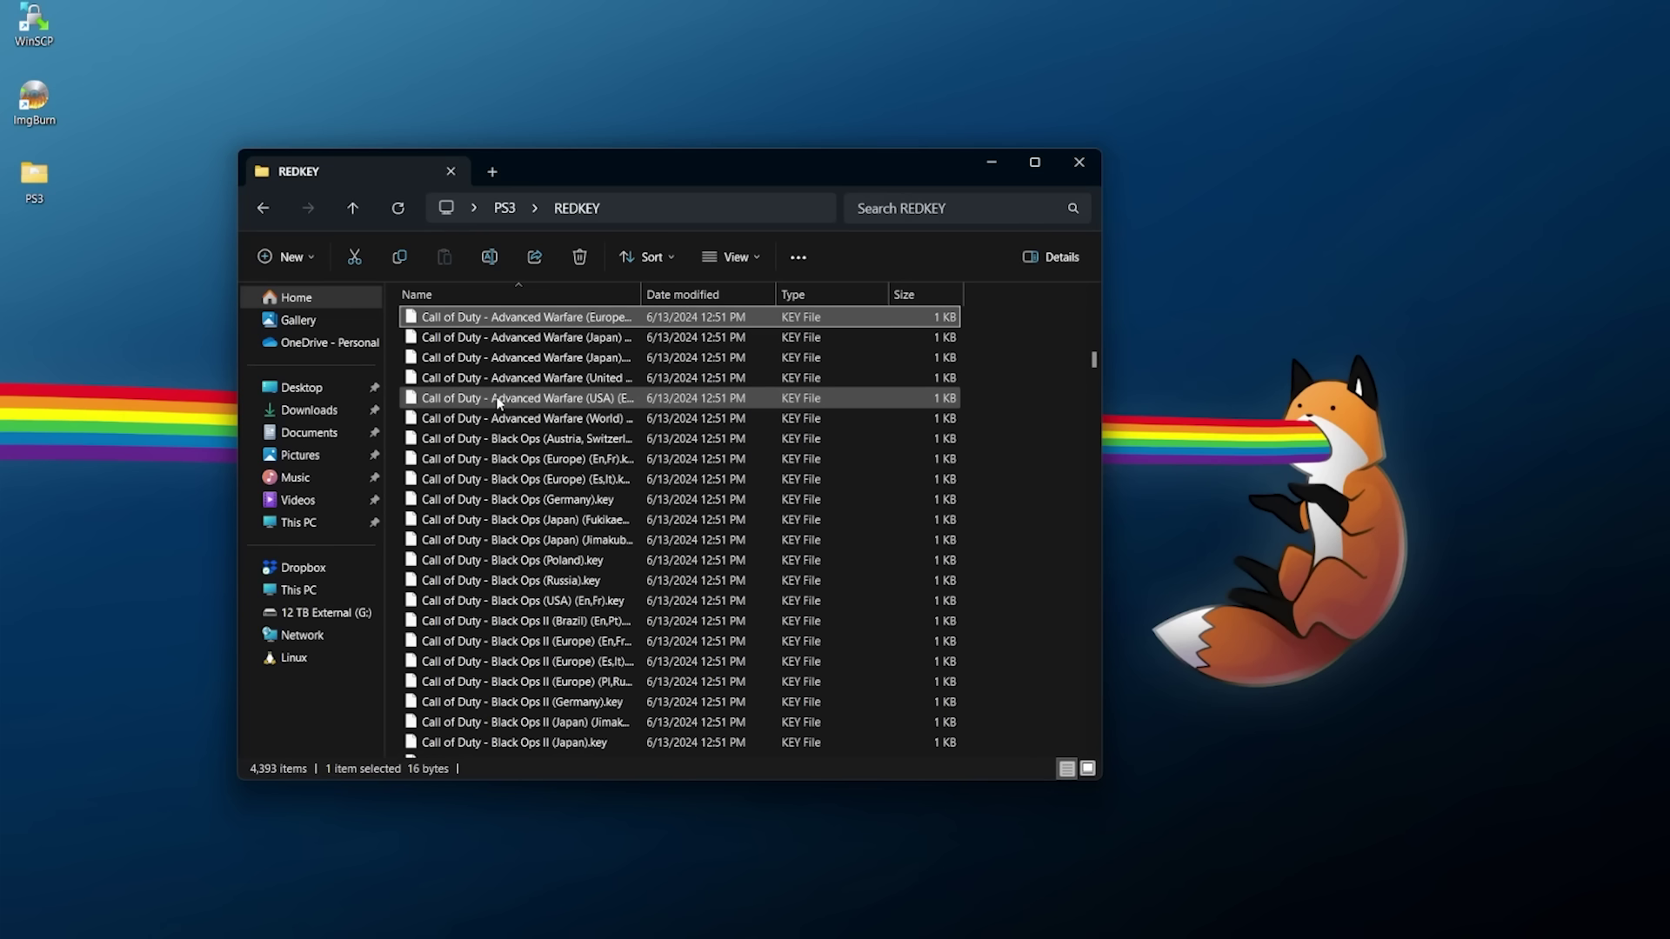
{"action": "scroll", "coordinate": [499, 402], "scroll_direction": "down", "scroll_amount": 20}
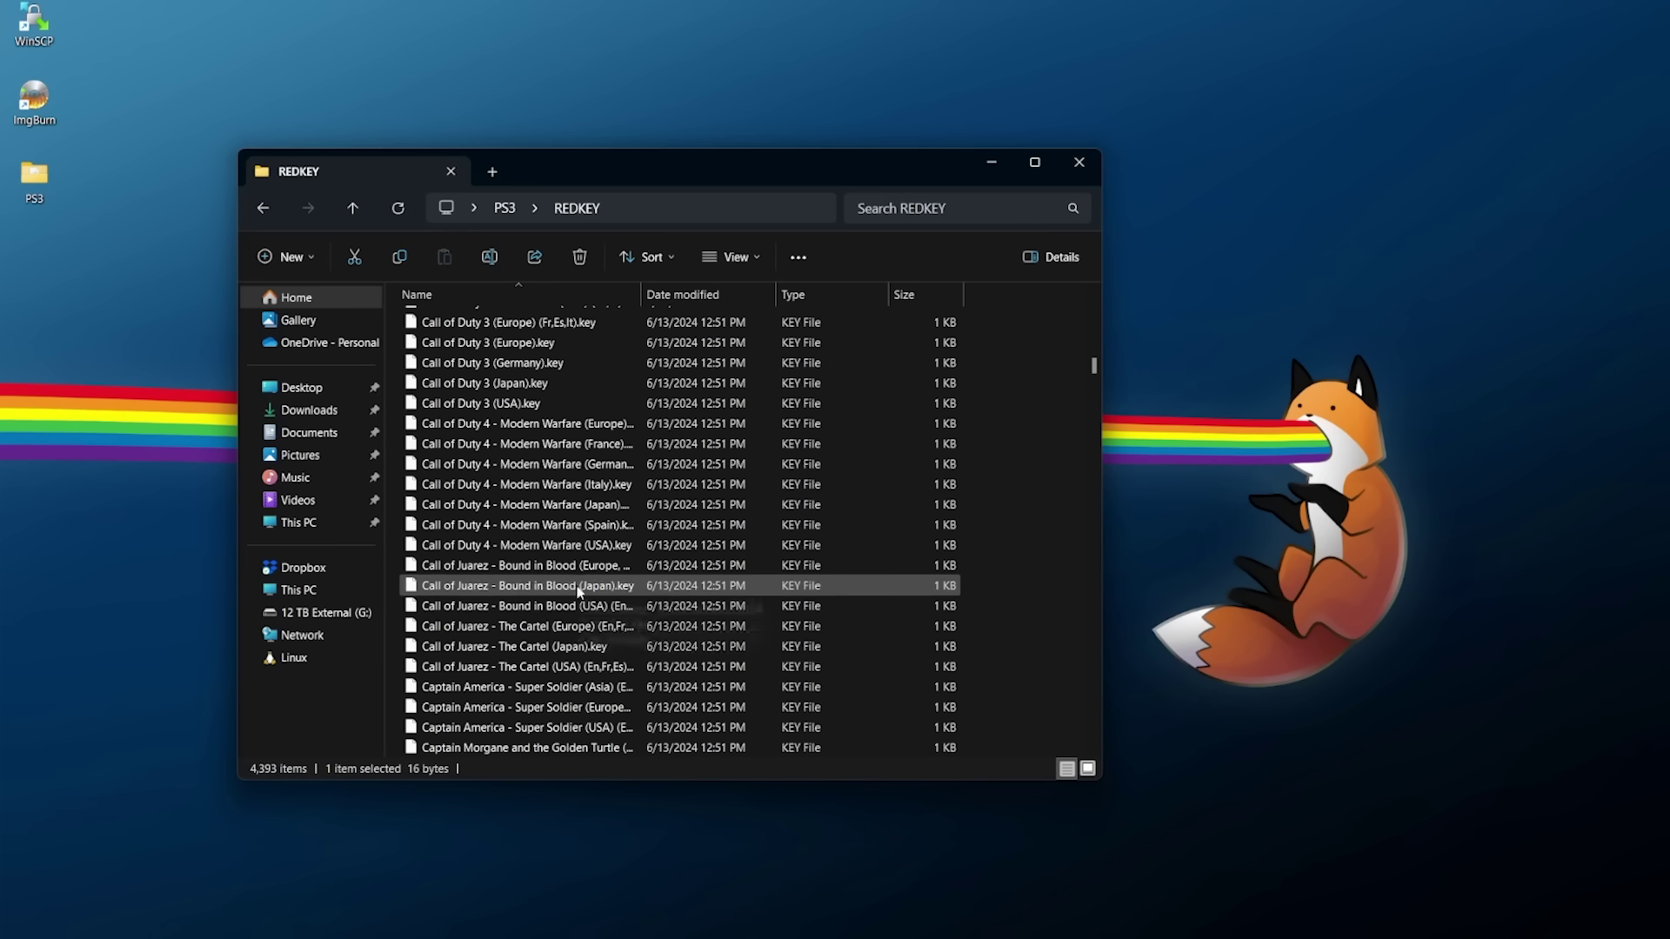
{"action": "left_click_drag", "start_coordinate": [641, 294], "coordinate": [824, 293]}
{"action": "left_click", "coordinate": [475, 546]}
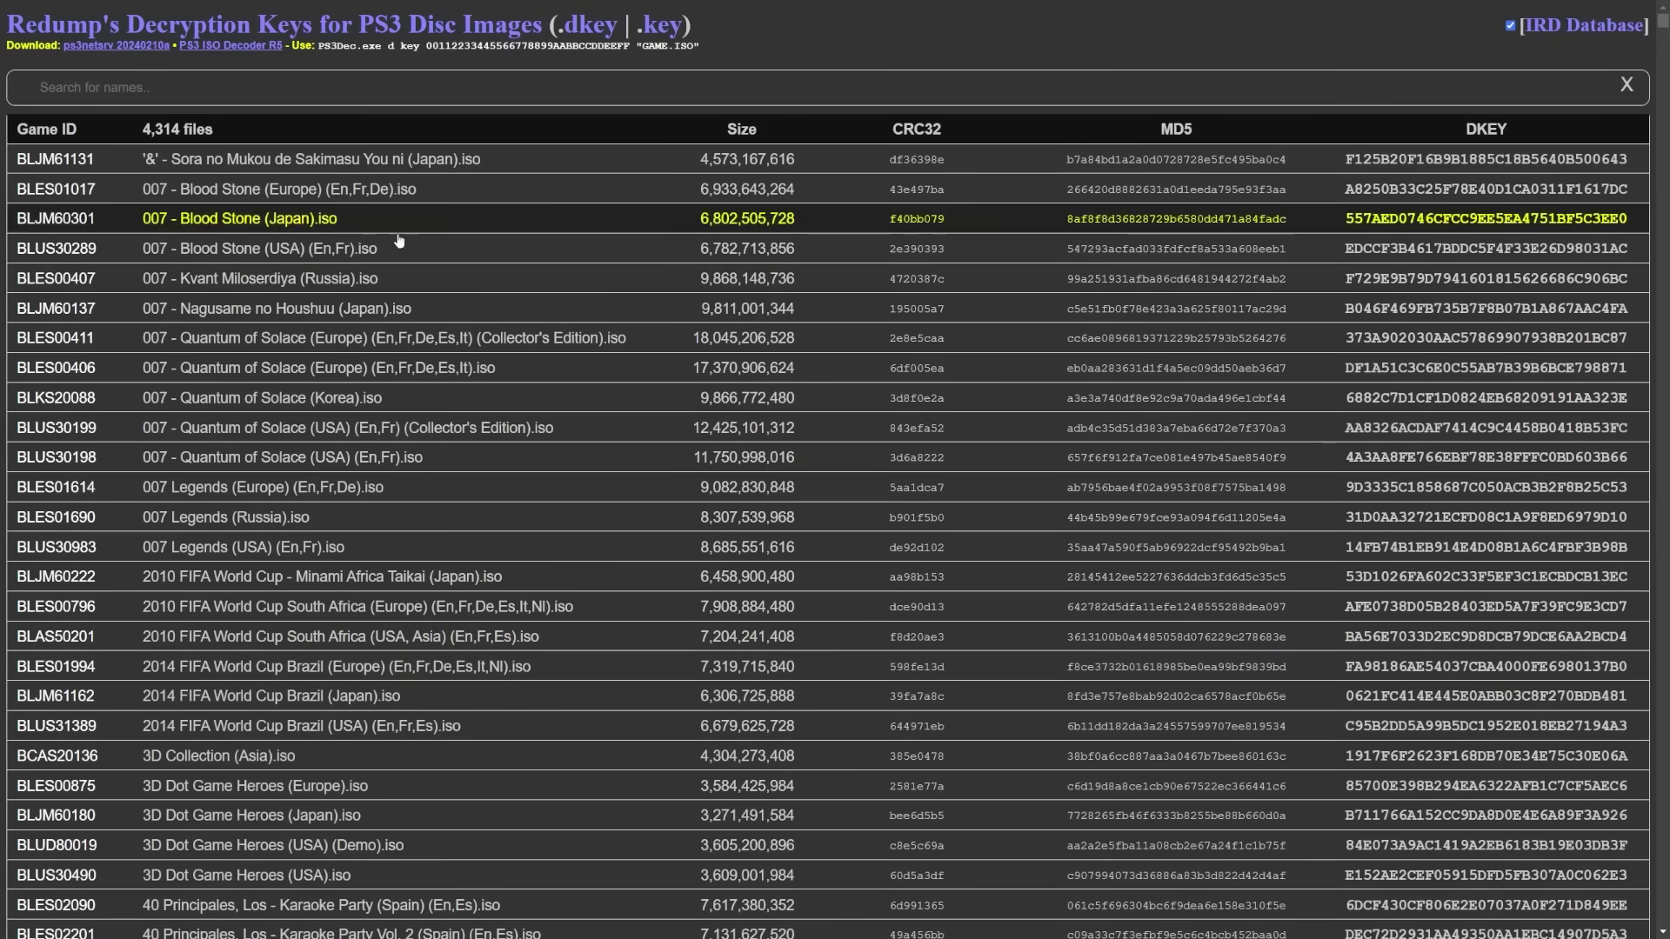
Search the Redump key list for "call of duty 4" and pick the Modern Warfare (USA) entry, BLUS30072.
{"action": "left_click", "coordinate": [174, 90]}
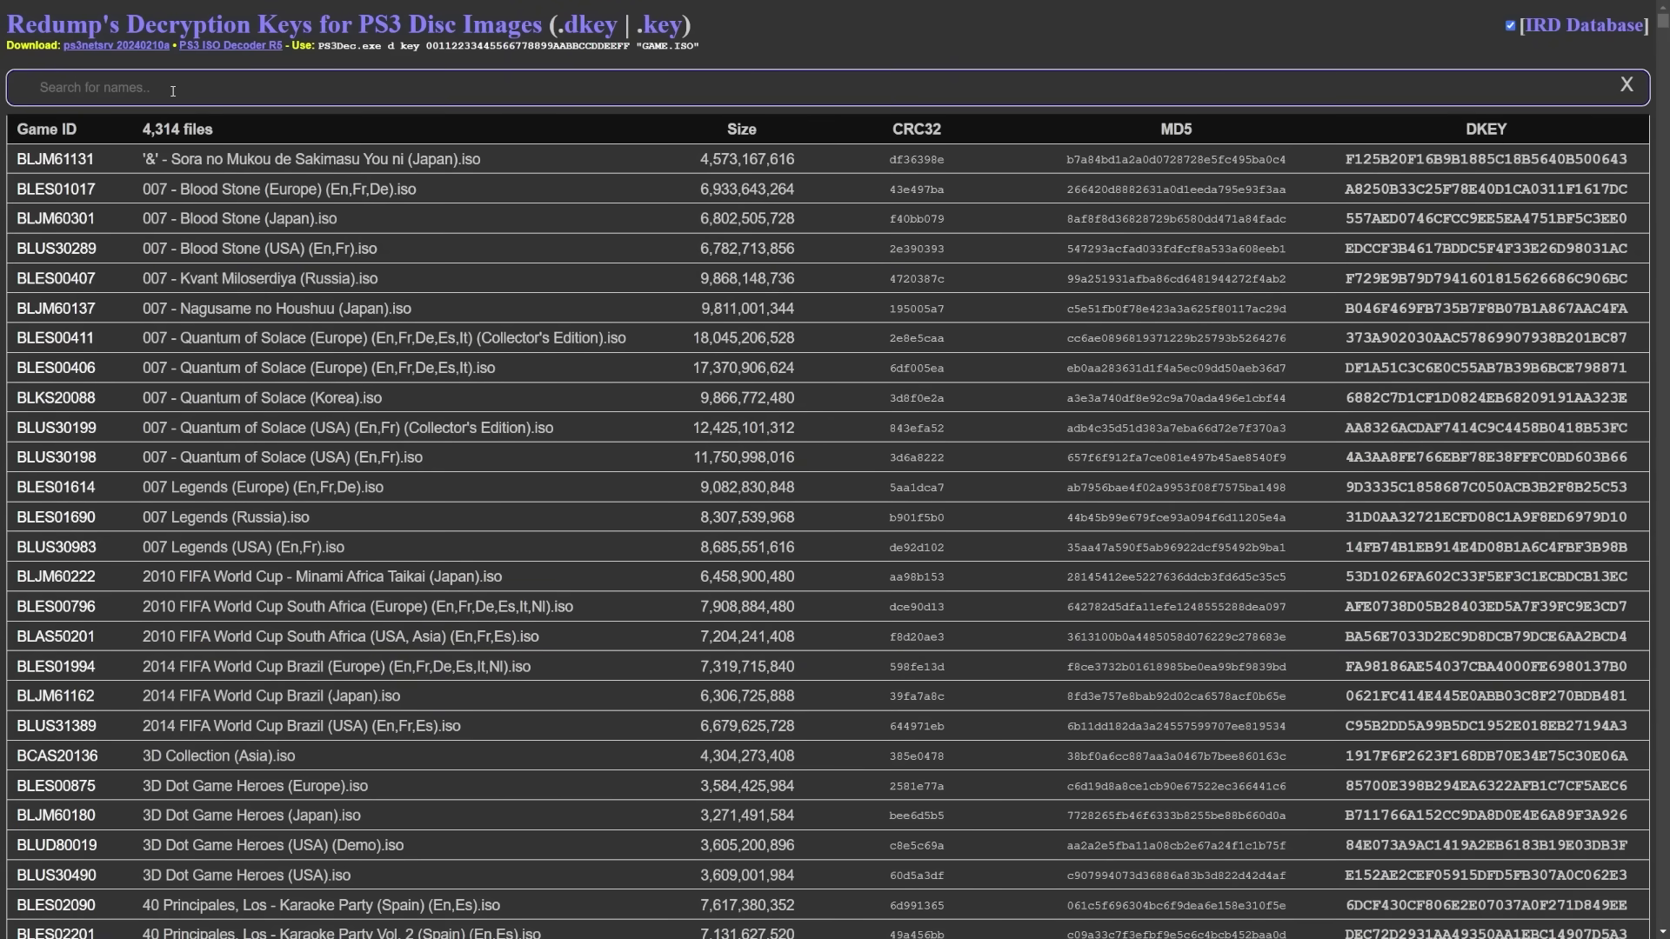
{"action": "type", "text": "call of"}
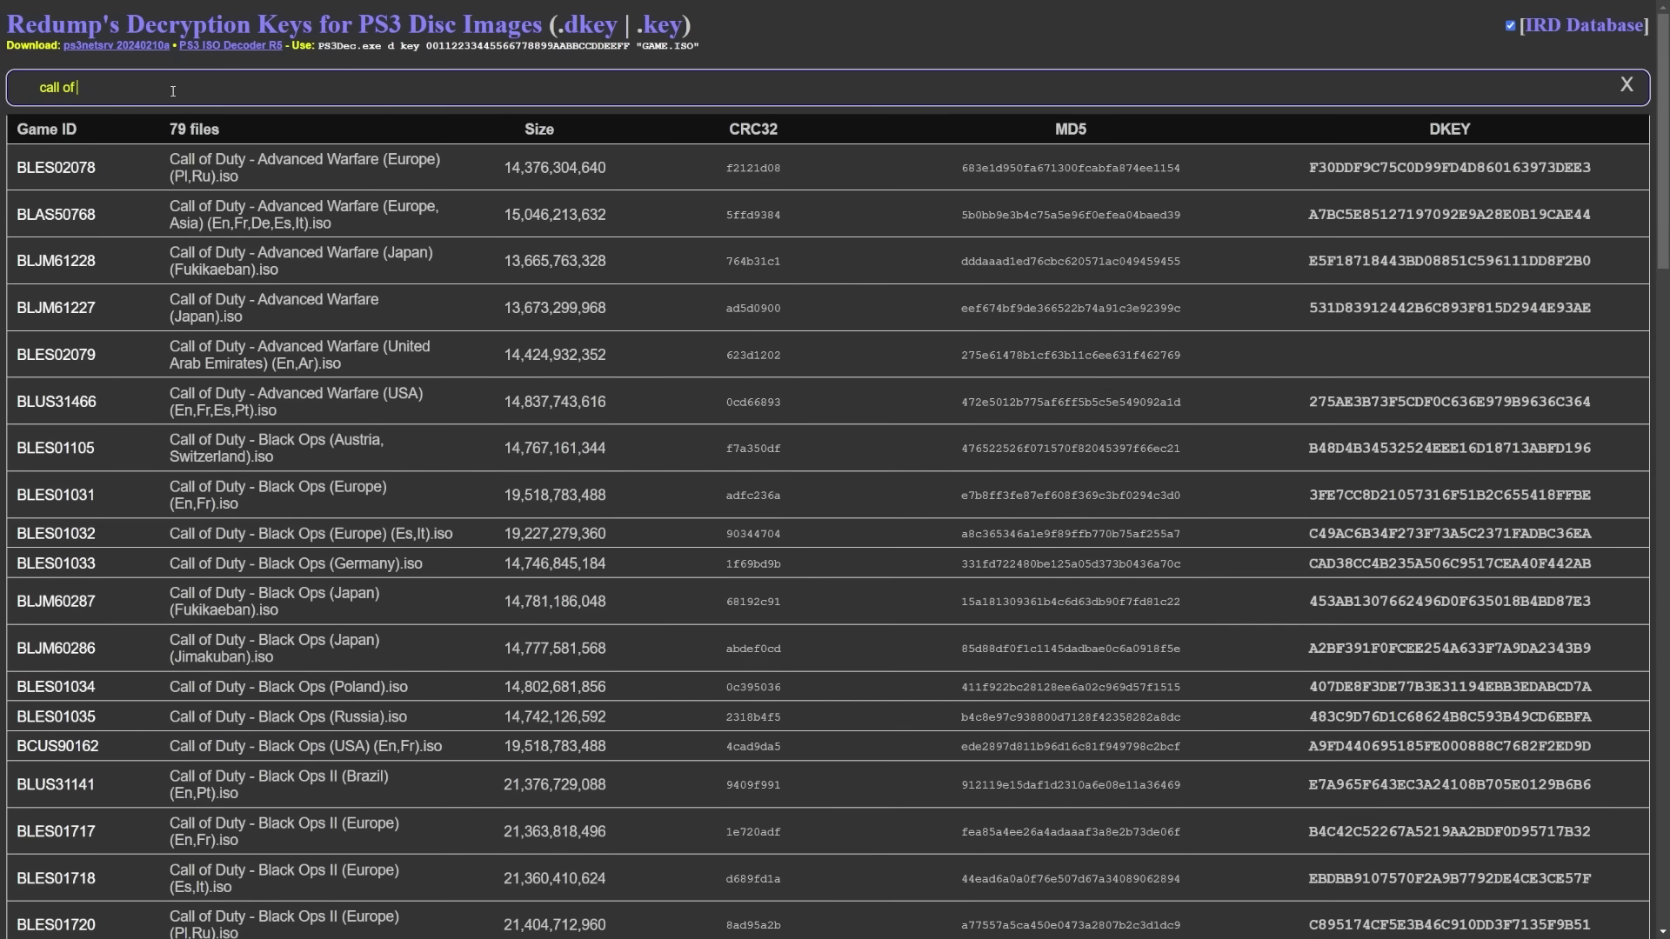
{"action": "type", "text": " duty 4"}
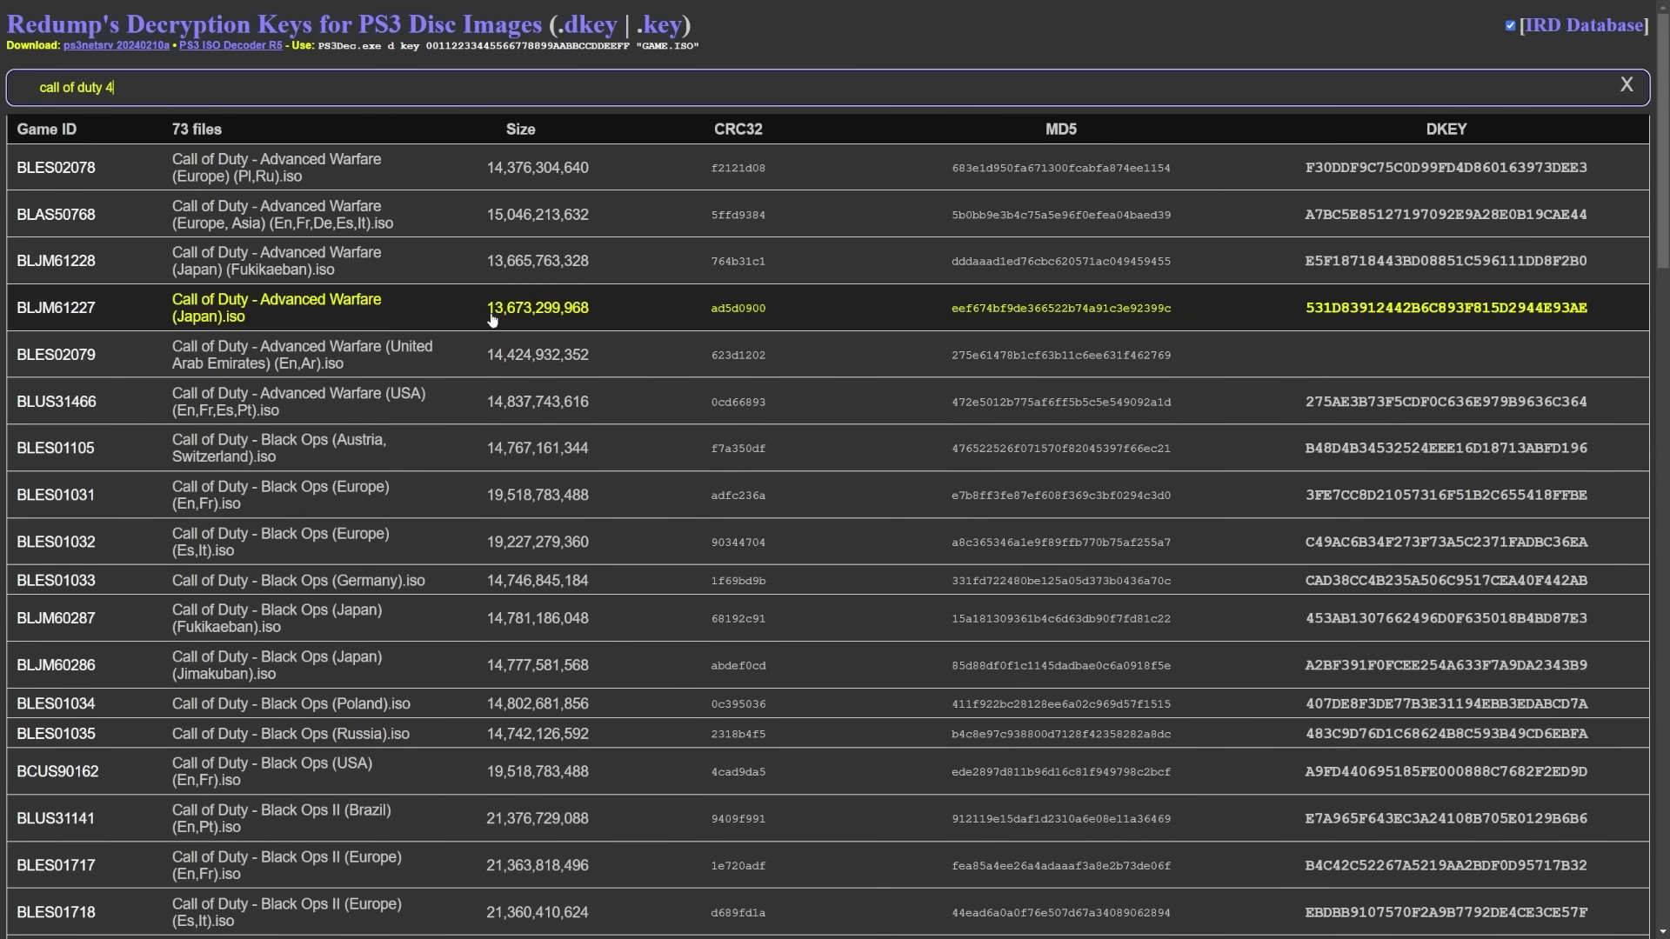
{"action": "scroll", "coordinate": [541, 400], "scroll_direction": "down", "scroll_amount": 20}
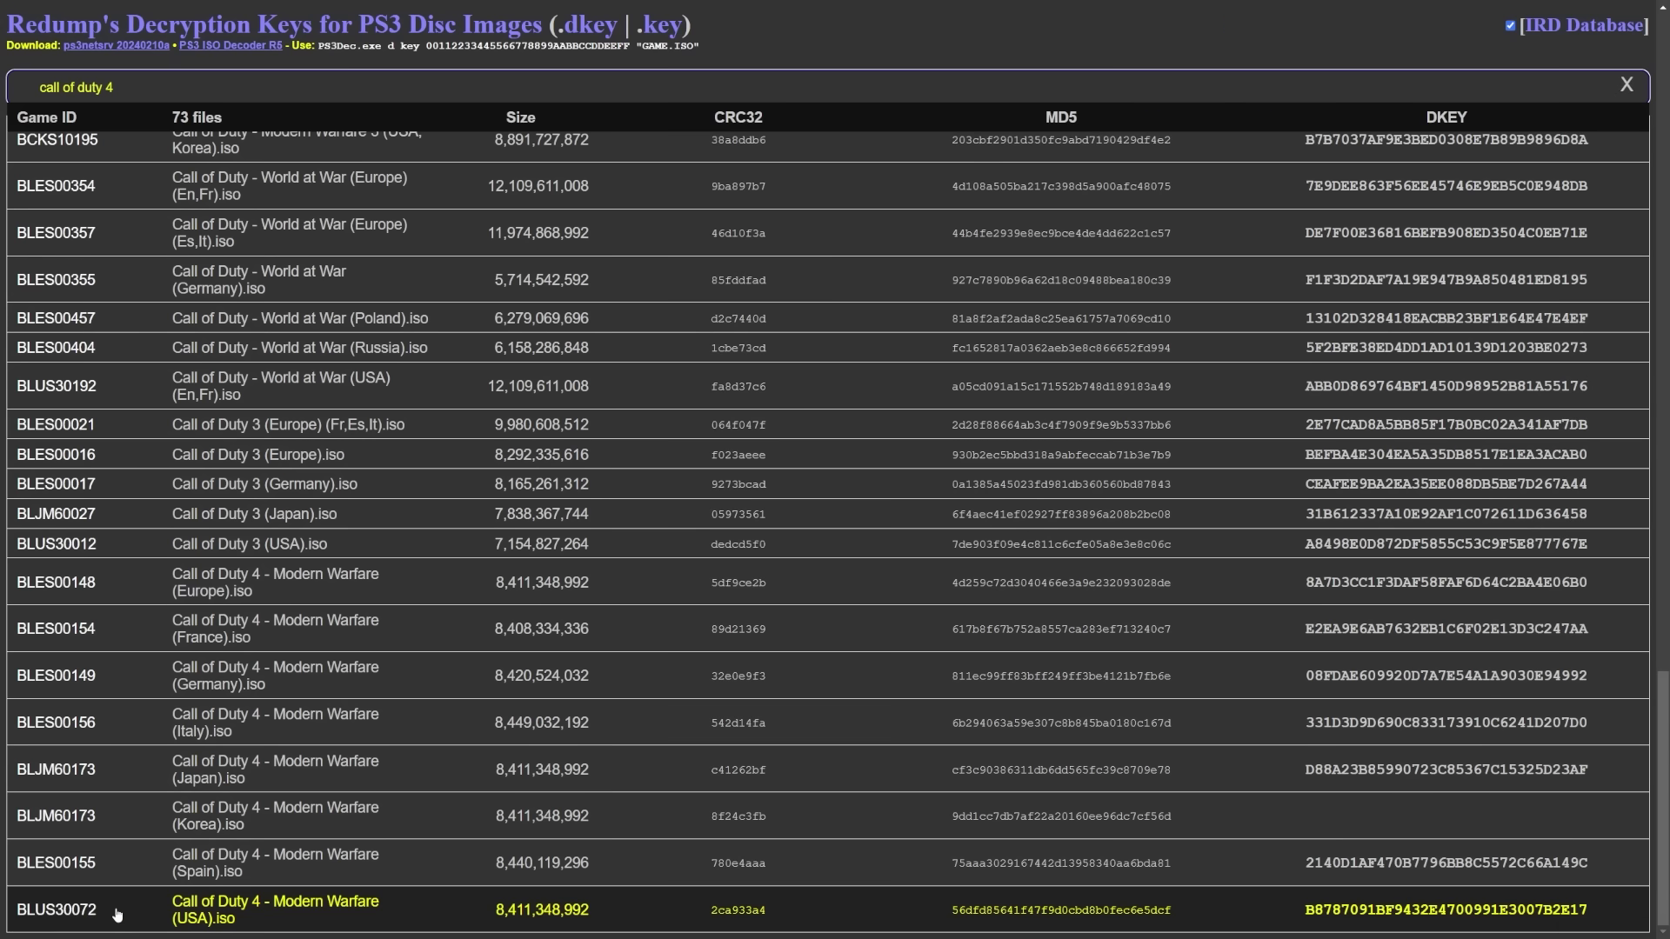
{"action": "left_click", "coordinate": [200, 919]}
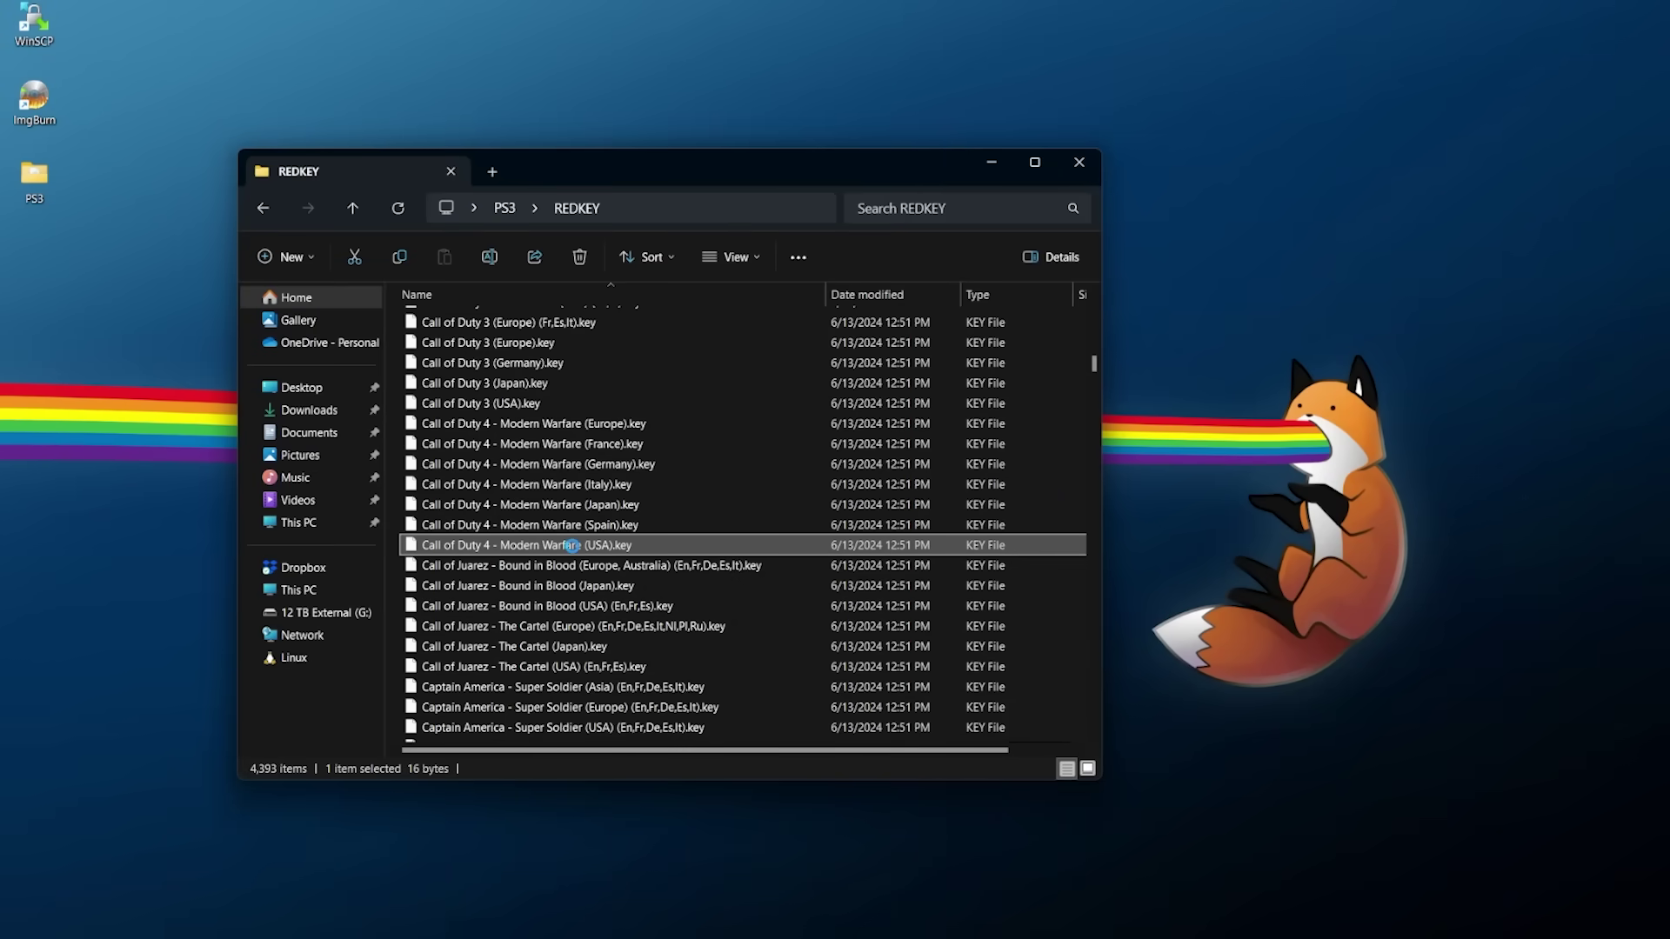
Copy Call of Duty 4 - Modern Warfare (USA).key from the REDKEY folder into the parent PS3 folder.
{"action": "right_click", "coordinate": [572, 546]}
{"action": "left_click", "coordinate": [619, 412]}
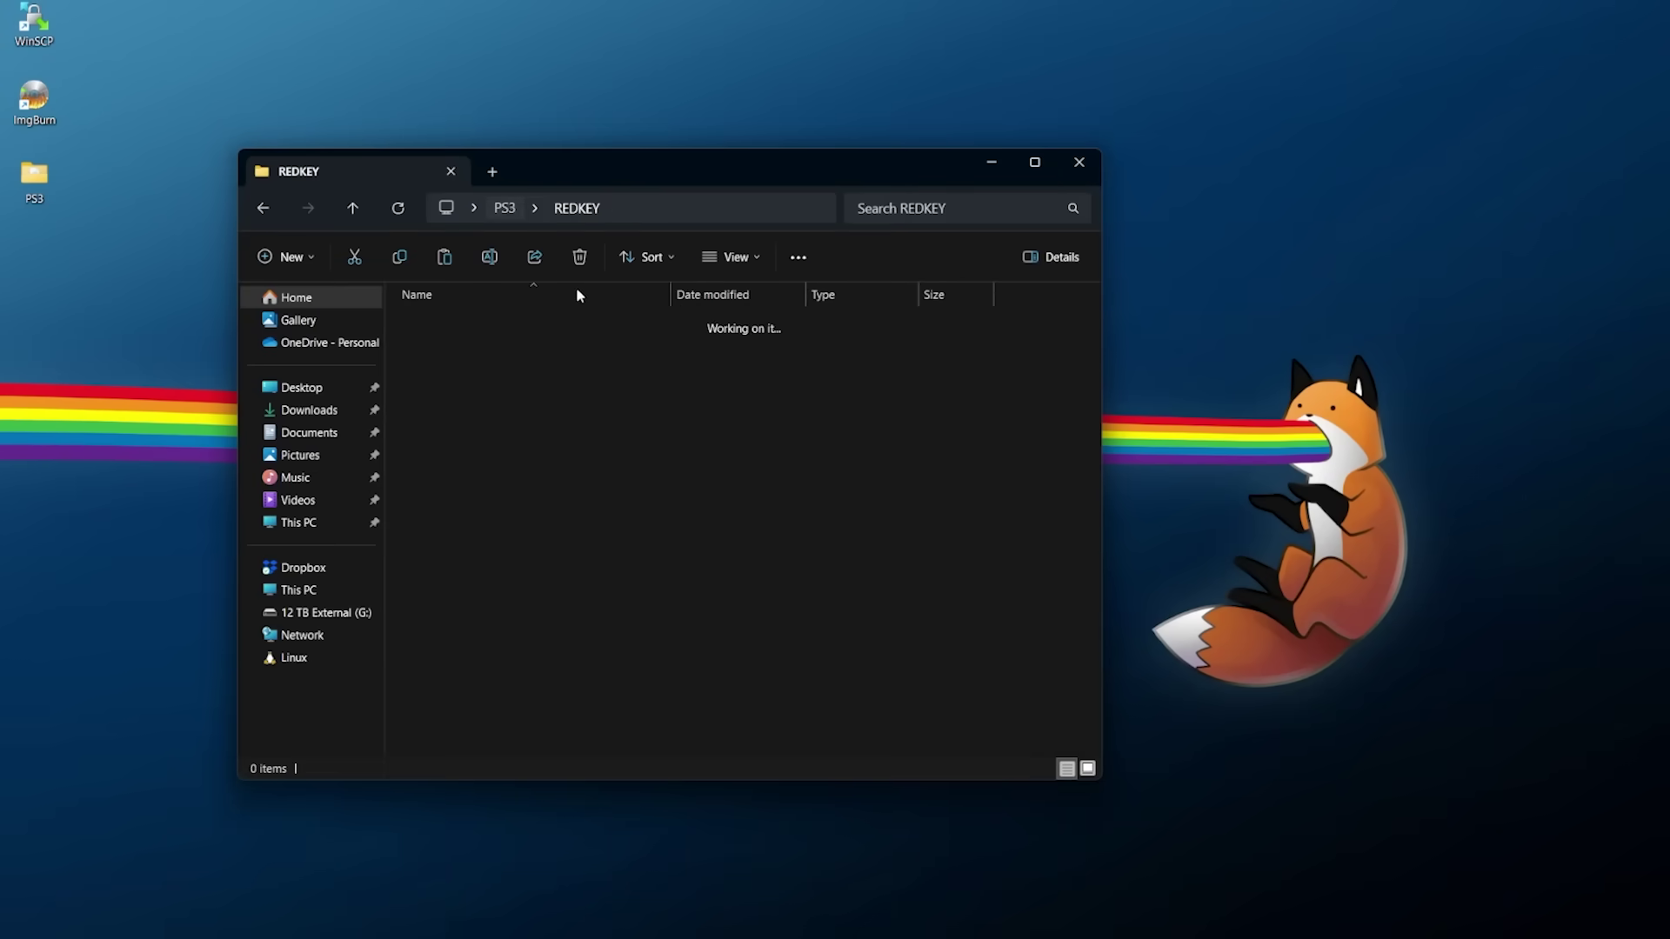
{"action": "key", "text": "alt+Up"}
{"action": "right_click", "coordinate": [487, 461]}
{"action": "left_click", "coordinate": [544, 595]}
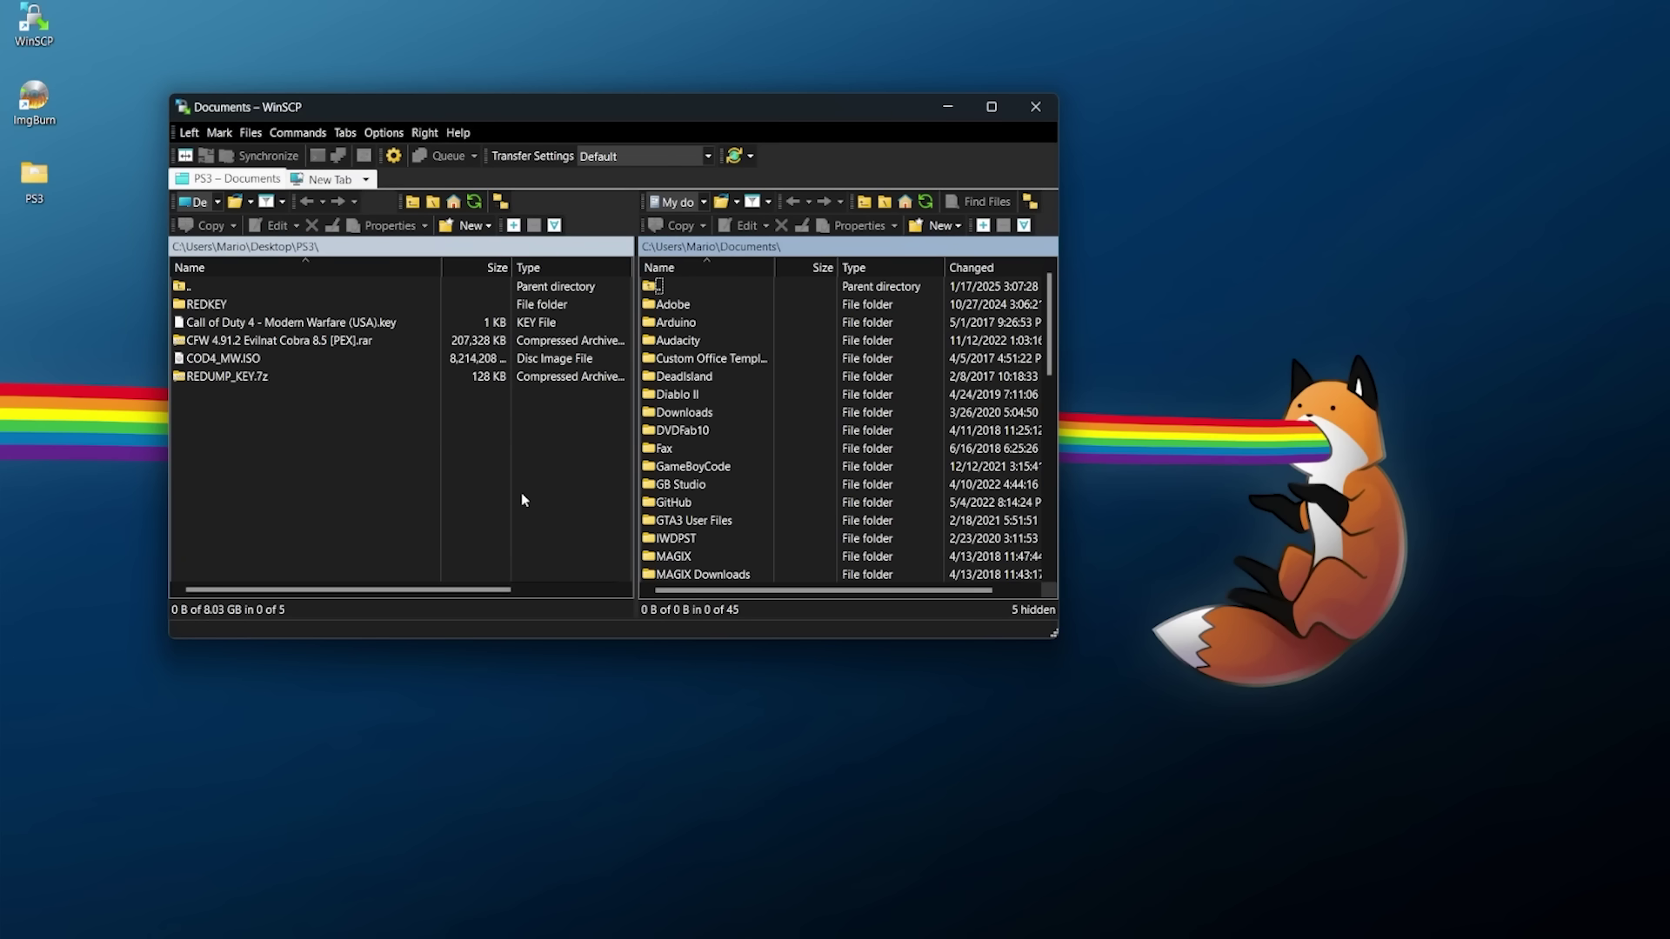
Start a new remote site in WinSCP using the FTP protocol, ready for the host name.
{"action": "left_click", "coordinate": [366, 180]}
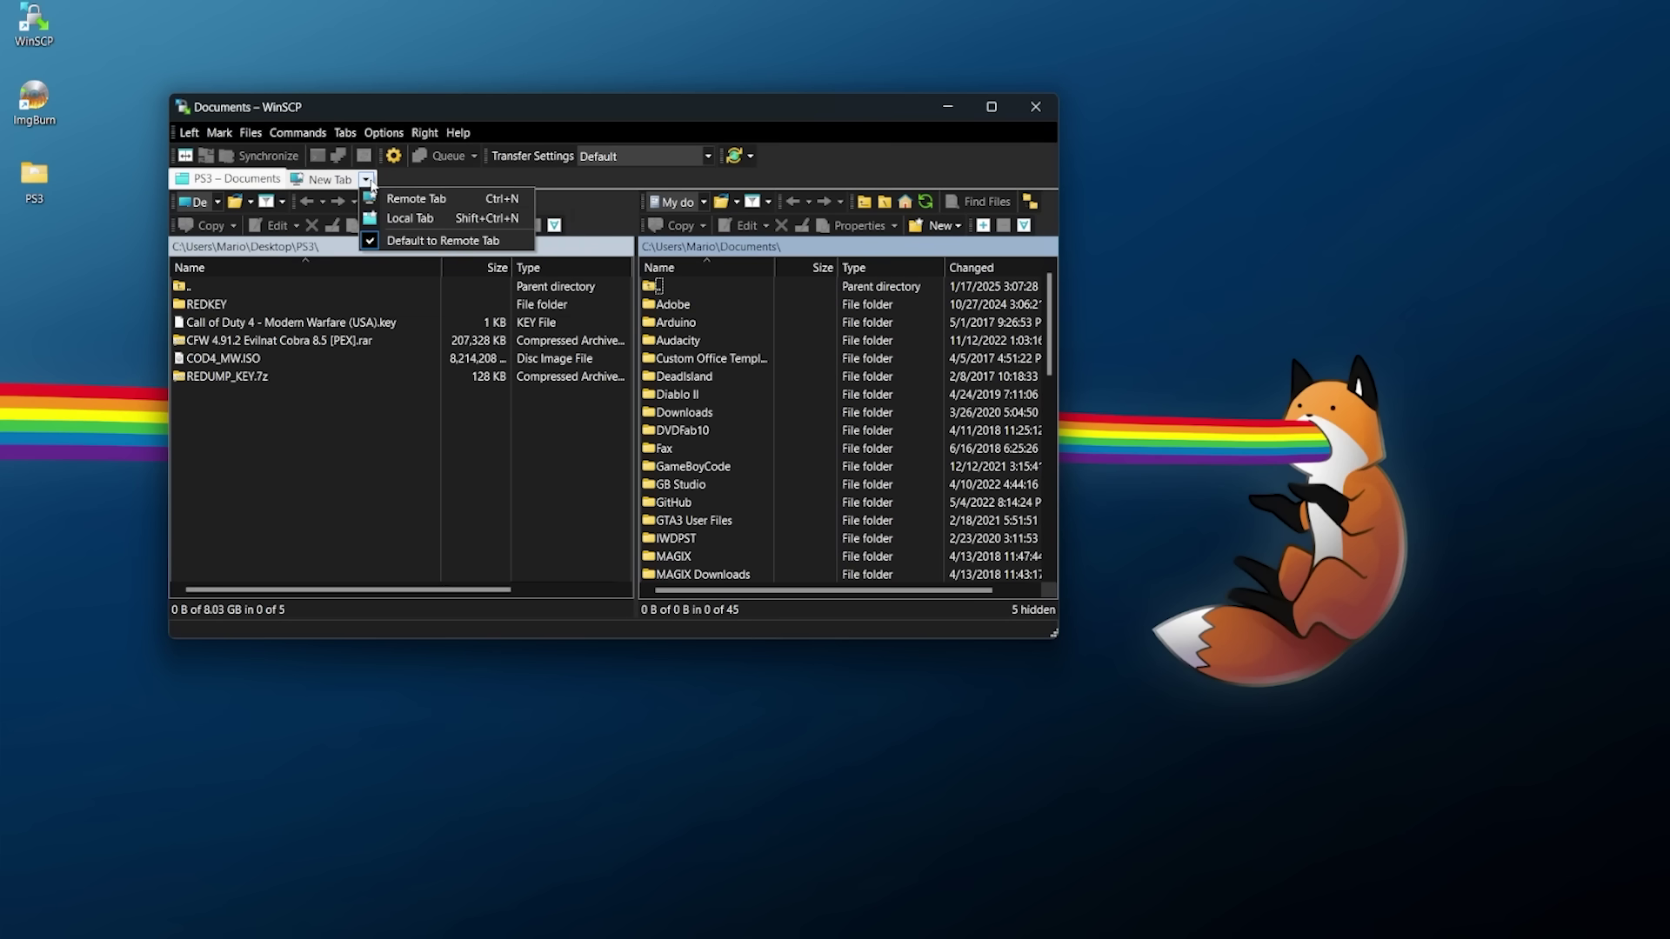
{"action": "left_click", "coordinate": [395, 202]}
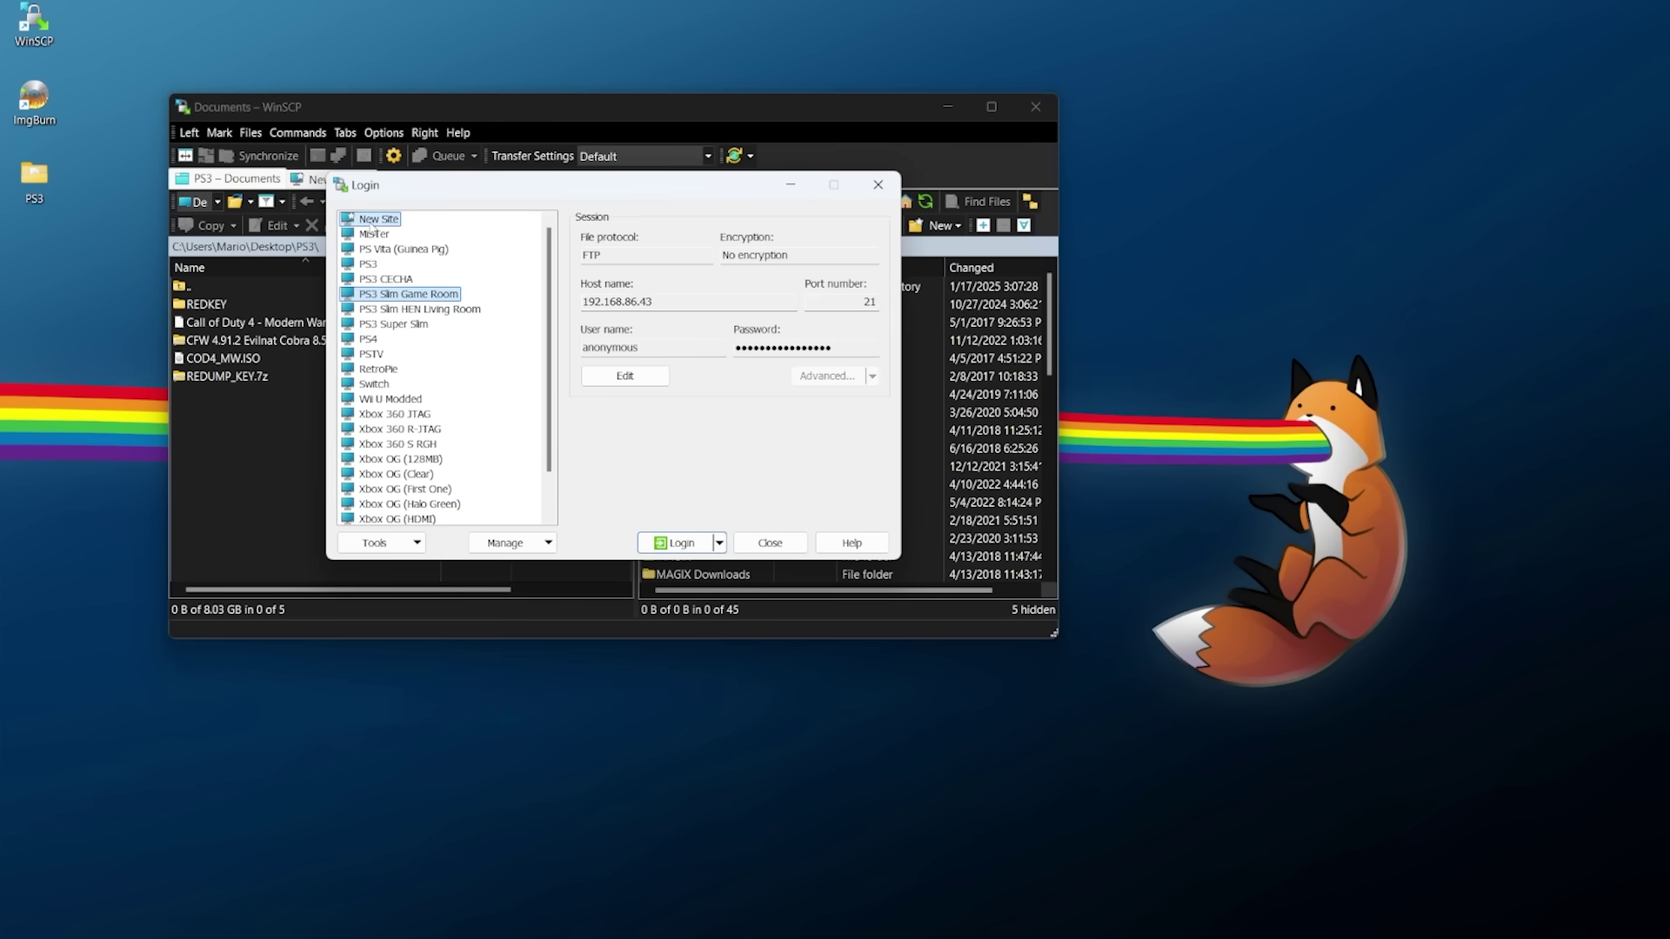
{"action": "left_click", "coordinate": [374, 220]}
{"action": "left_click", "coordinate": [646, 256]}
{"action": "left_click", "coordinate": [644, 298]}
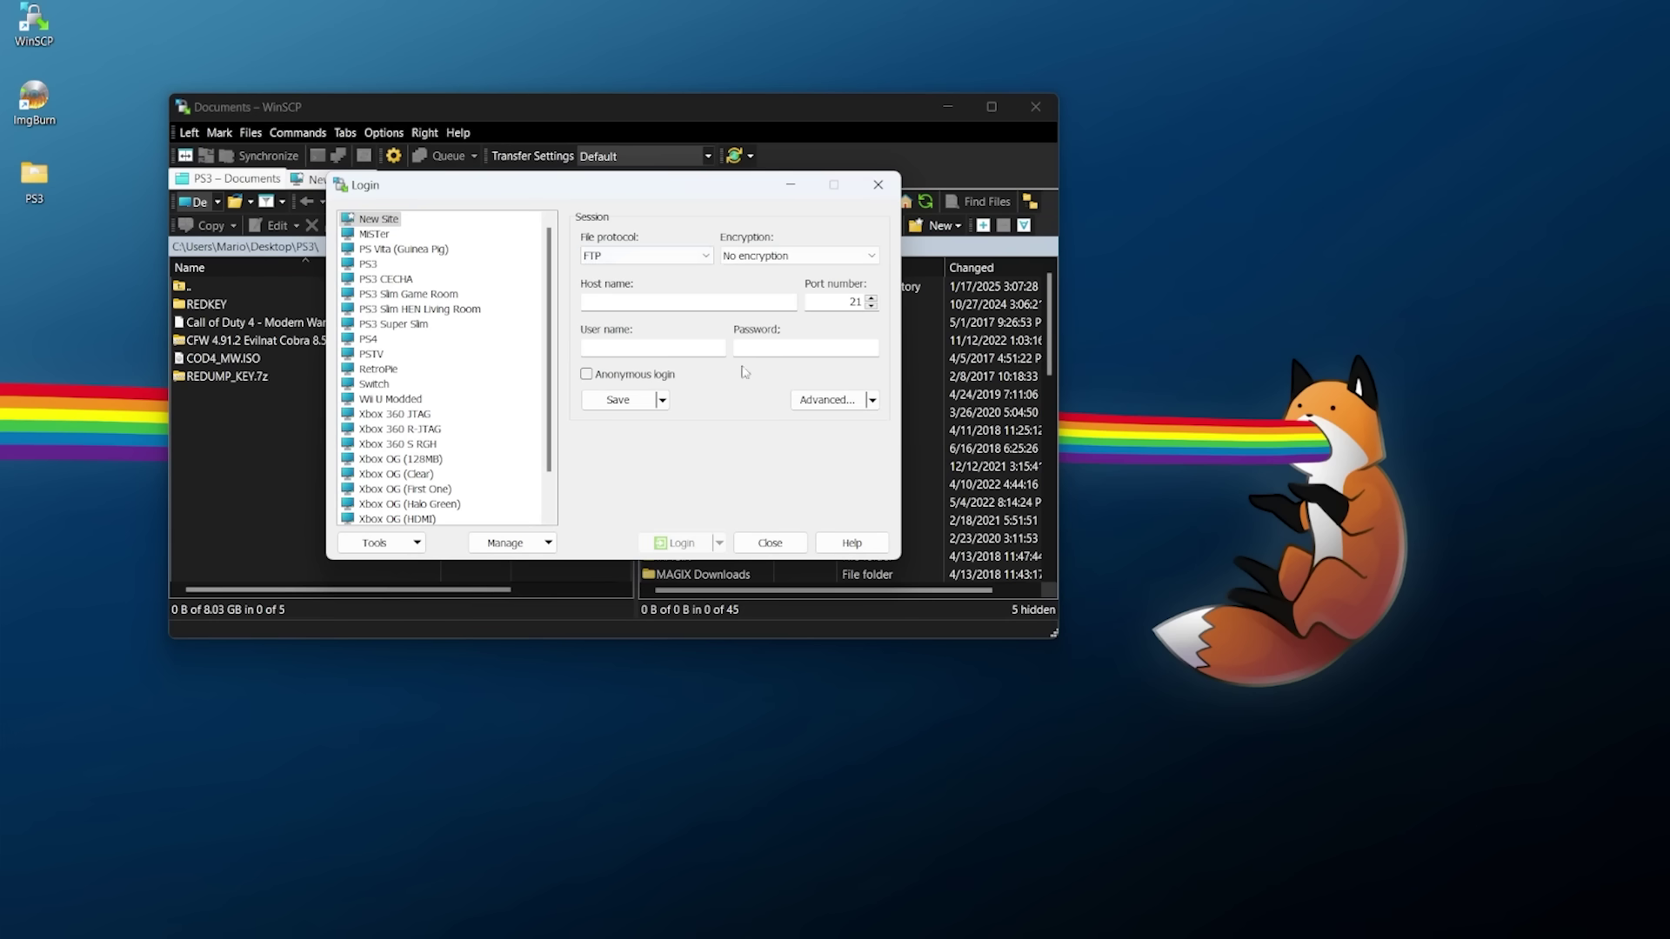
{"action": "left_click", "coordinate": [710, 298]}
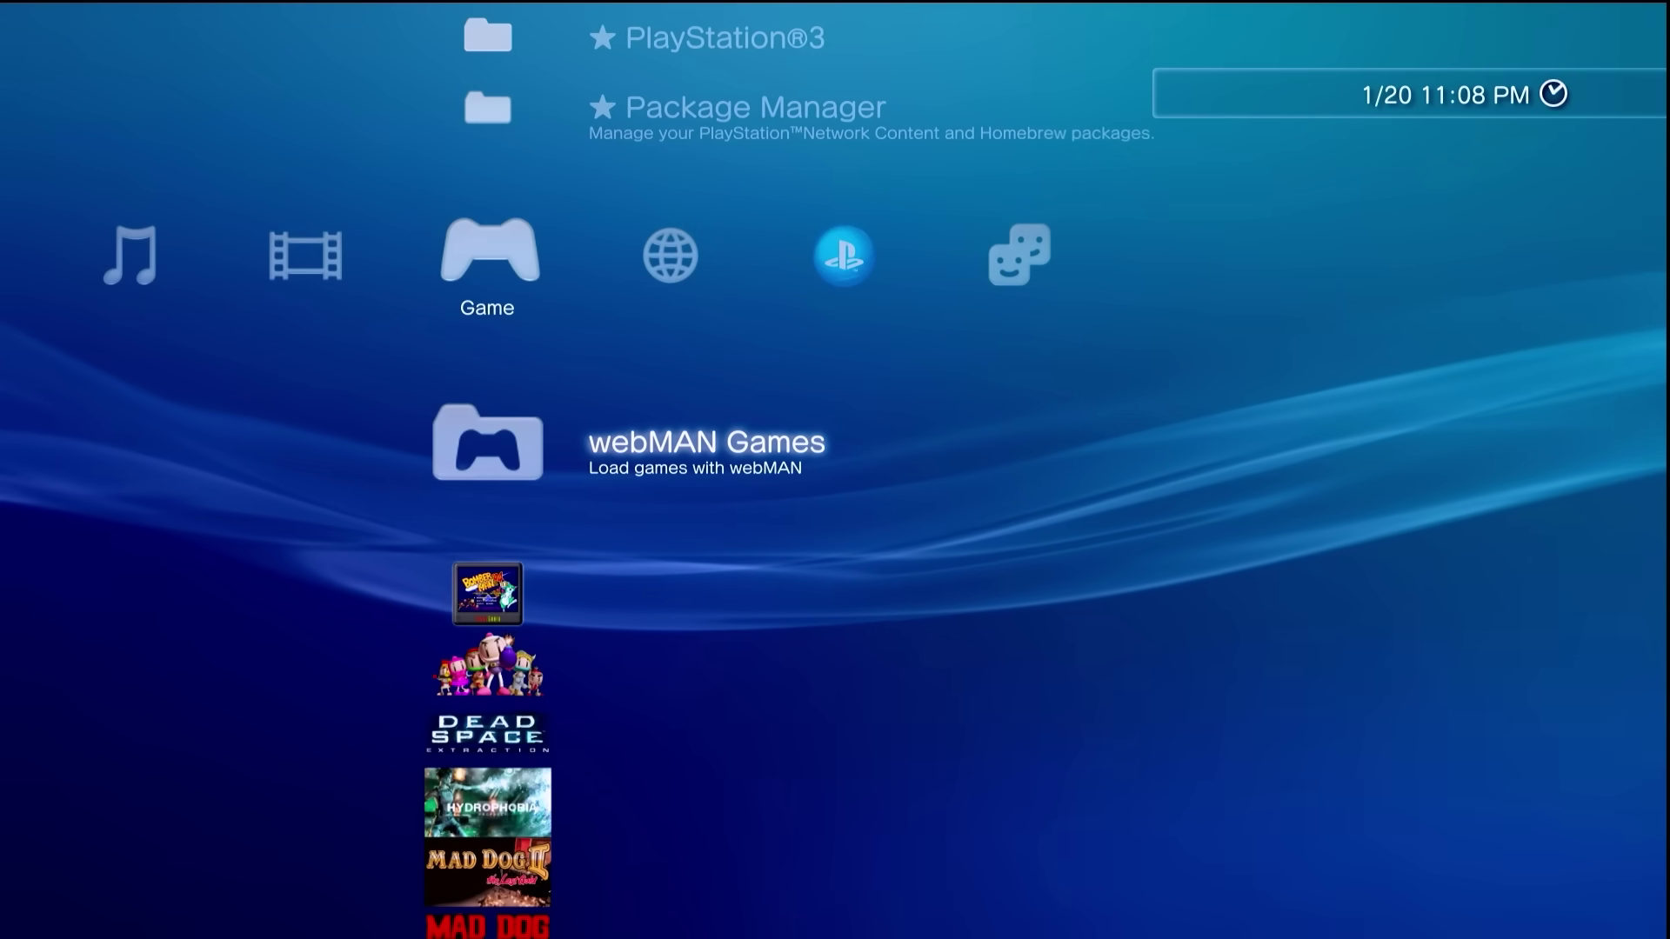
Switch to the PS3 and open System Information under System Settings to look up the console's IP address.
{"action": "key", "text": "Left"}
{"action": "key", "text": "Left"}
{"action": "key", "text": "Left"}
{"action": "key", "text": "Left"}
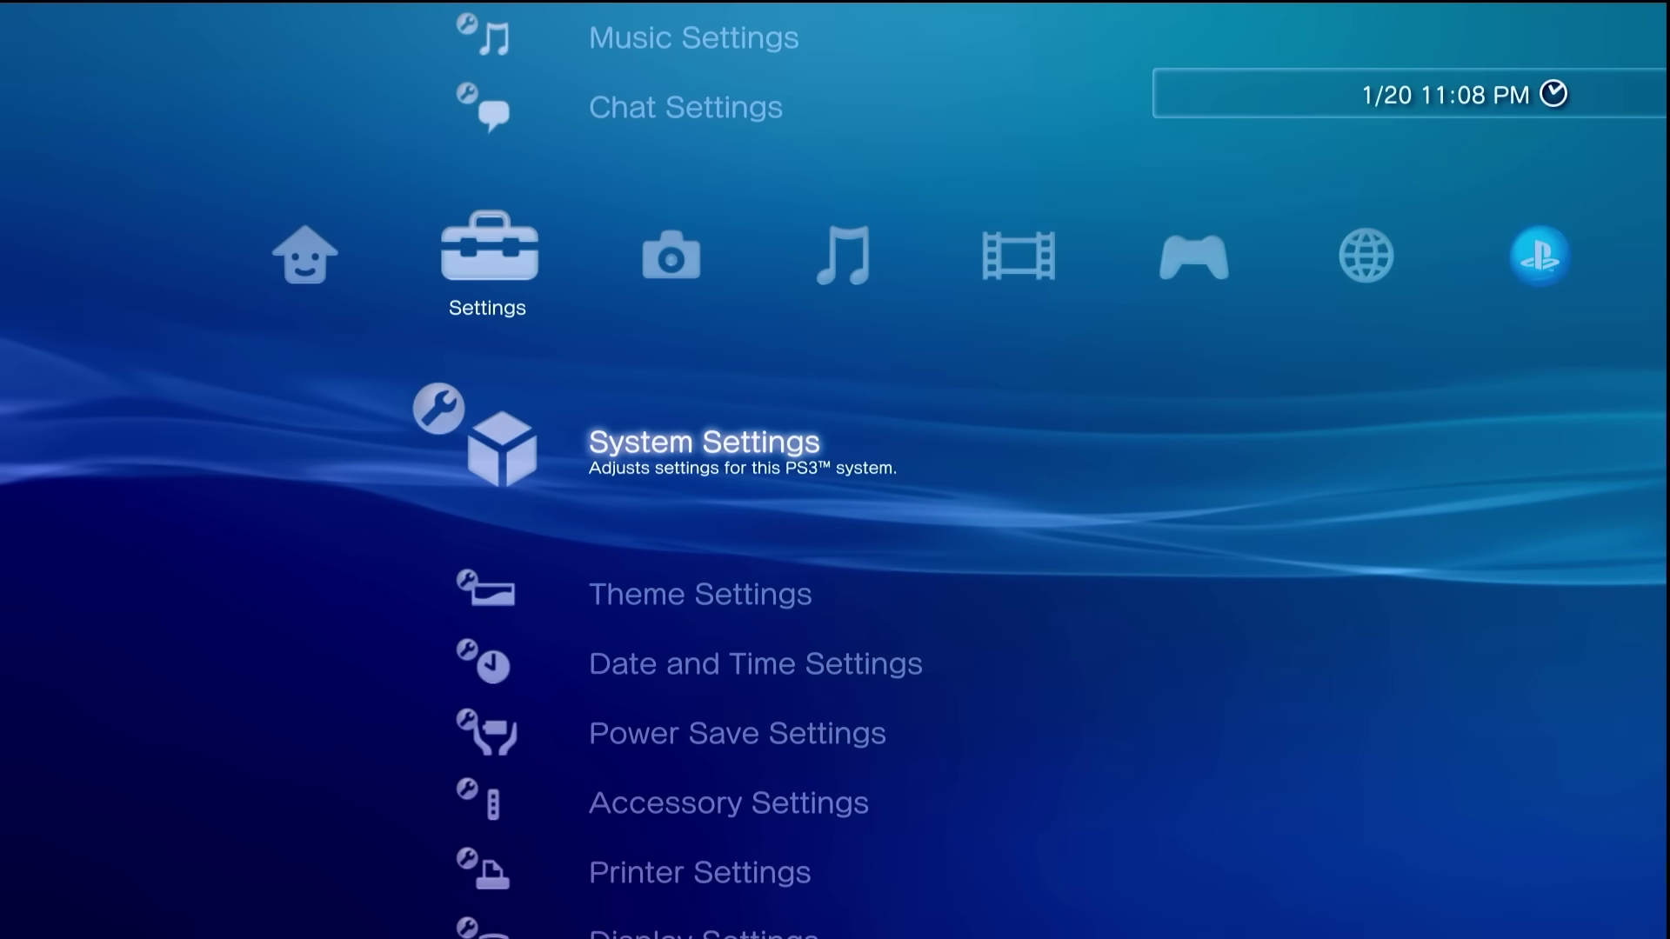
{"action": "key", "text": "Return"}
{"action": "key", "text": "Down"}
{"action": "key", "text": "Down"}
{"action": "key", "text": "Down"}
{"action": "key", "text": "Down"}
{"action": "key", "text": "Down"}
{"action": "key", "text": "Down"}
{"action": "key", "text": "Down"}
{"action": "key", "text": "Down"}
{"action": "key", "text": "Down"}
{"action": "key", "text": "Down"}
{"action": "key", "text": "Down"}
{"action": "key", "text": "Down"}
{"action": "key", "text": "Down"}
{"action": "key", "text": "Down"}
{"action": "key", "text": "Down"}
{"action": "key", "text": "Down"}
{"action": "key", "text": "Down"}
{"action": "key", "text": "Down"}
{"action": "key", "text": "Down"}
{"action": "key", "text": "Down"}
{"action": "key", "text": "Down"}
{"action": "key", "text": "Down"}
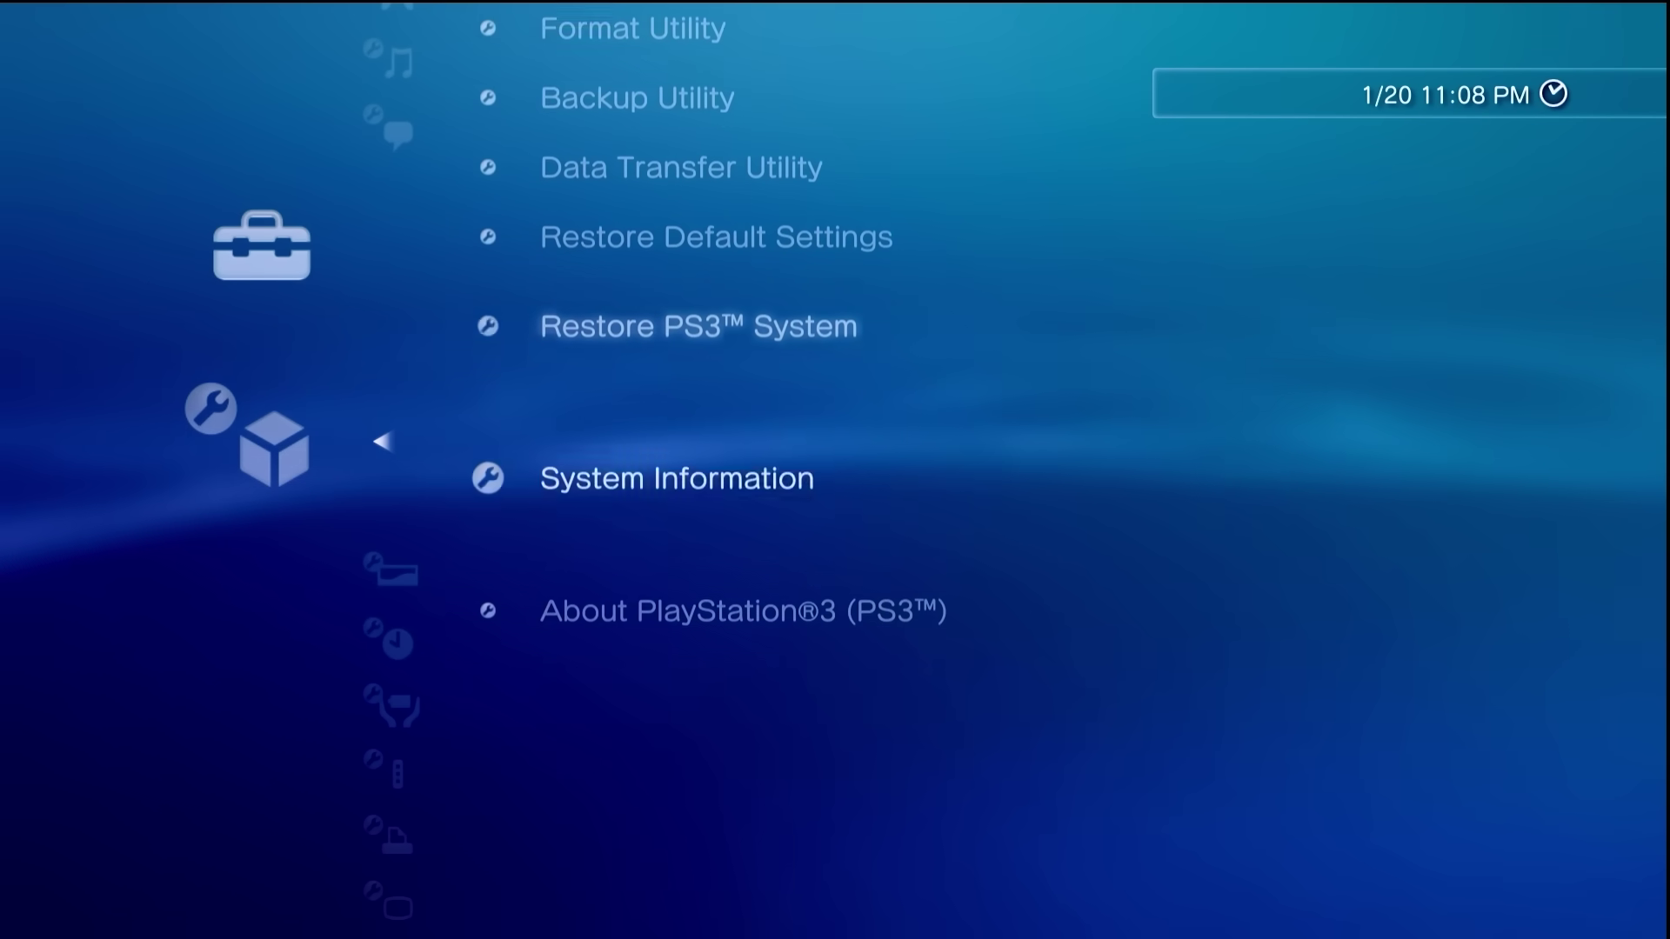
{"action": "key", "text": "Return"}
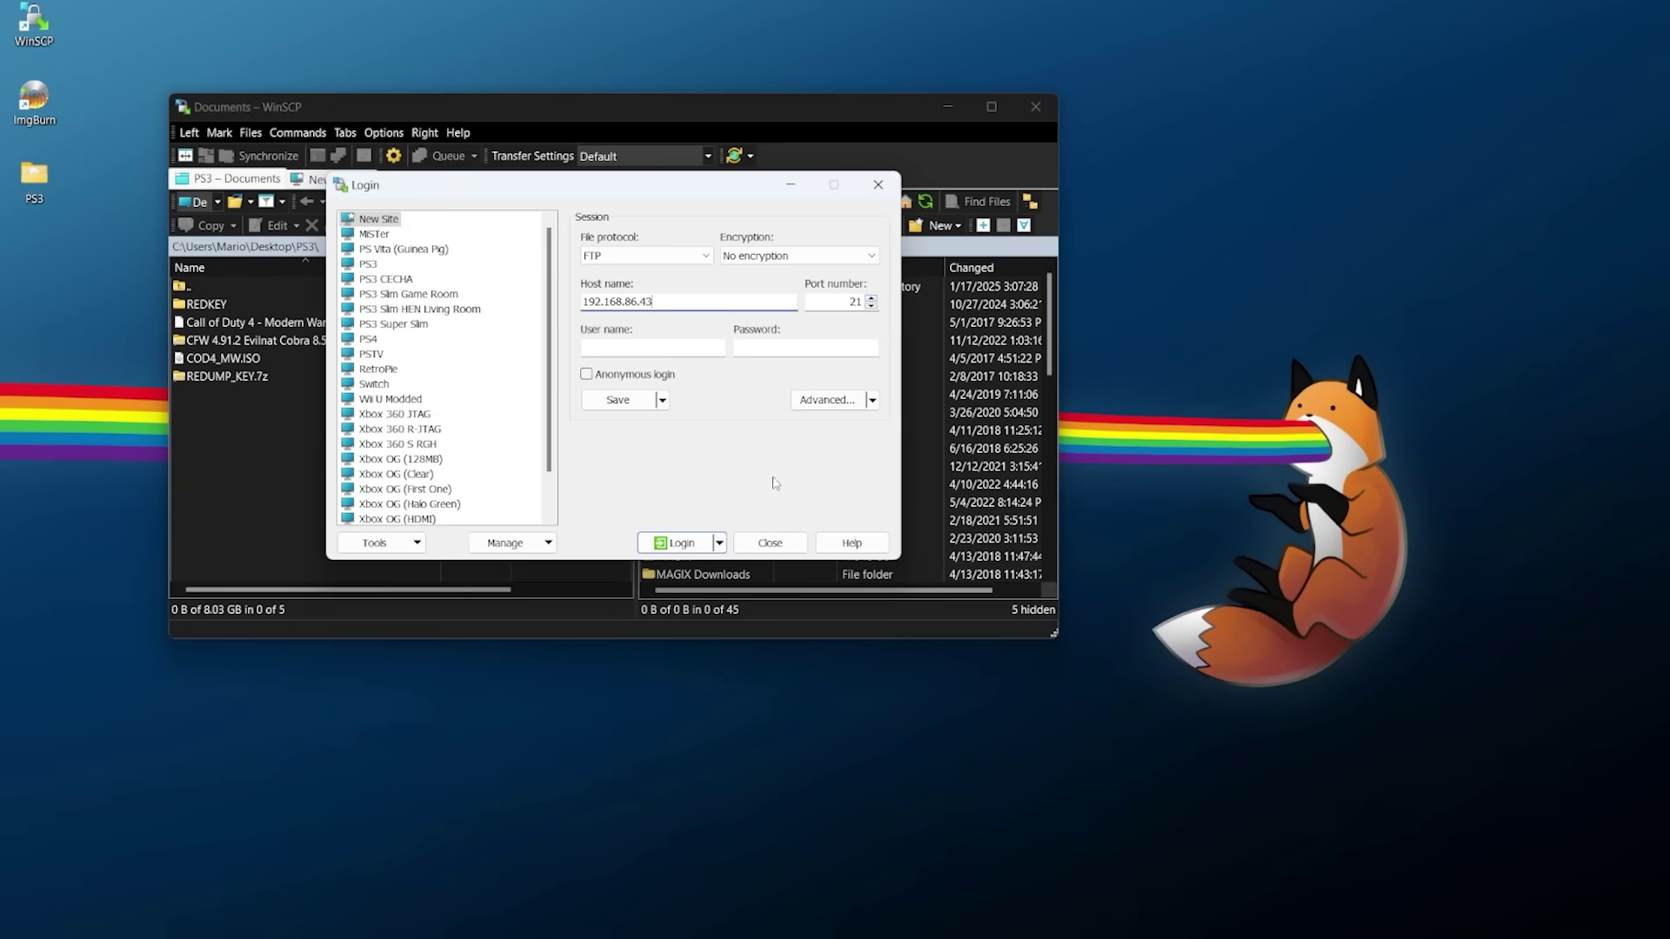
In WinSCP, connect to the PS3 at 192.168.86.43 with anonymous login and open its /dev_hdd0/PS3ISO folder.
{"action": "left_click", "coordinate": [657, 375]}
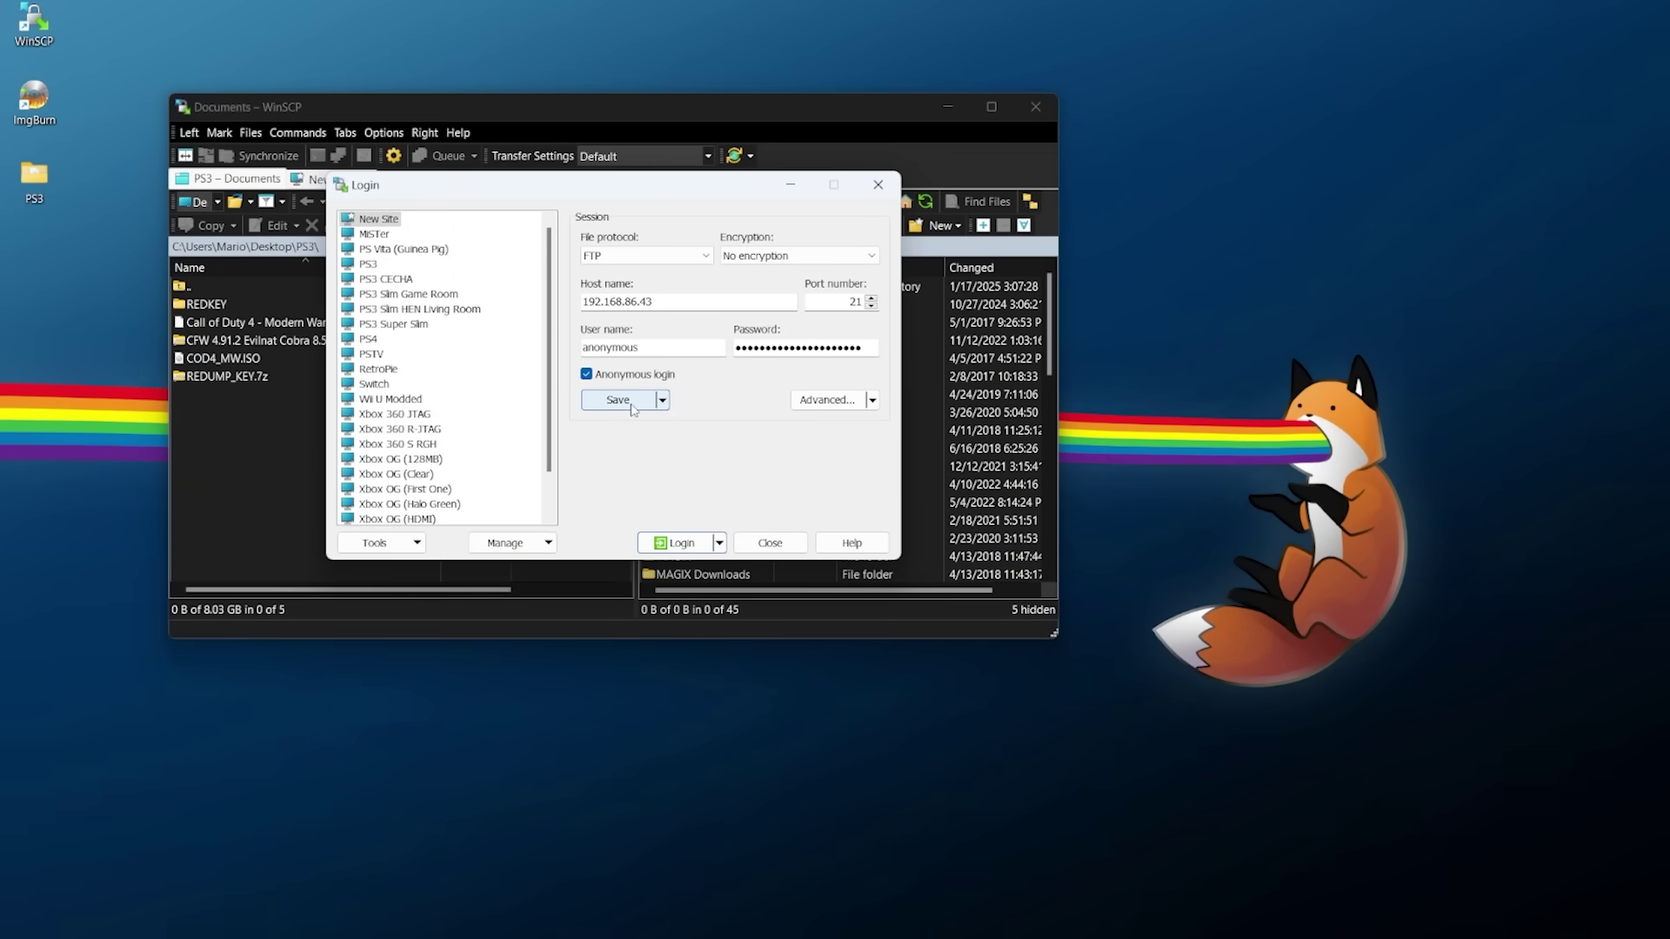
{"action": "left_click", "coordinate": [708, 548]}
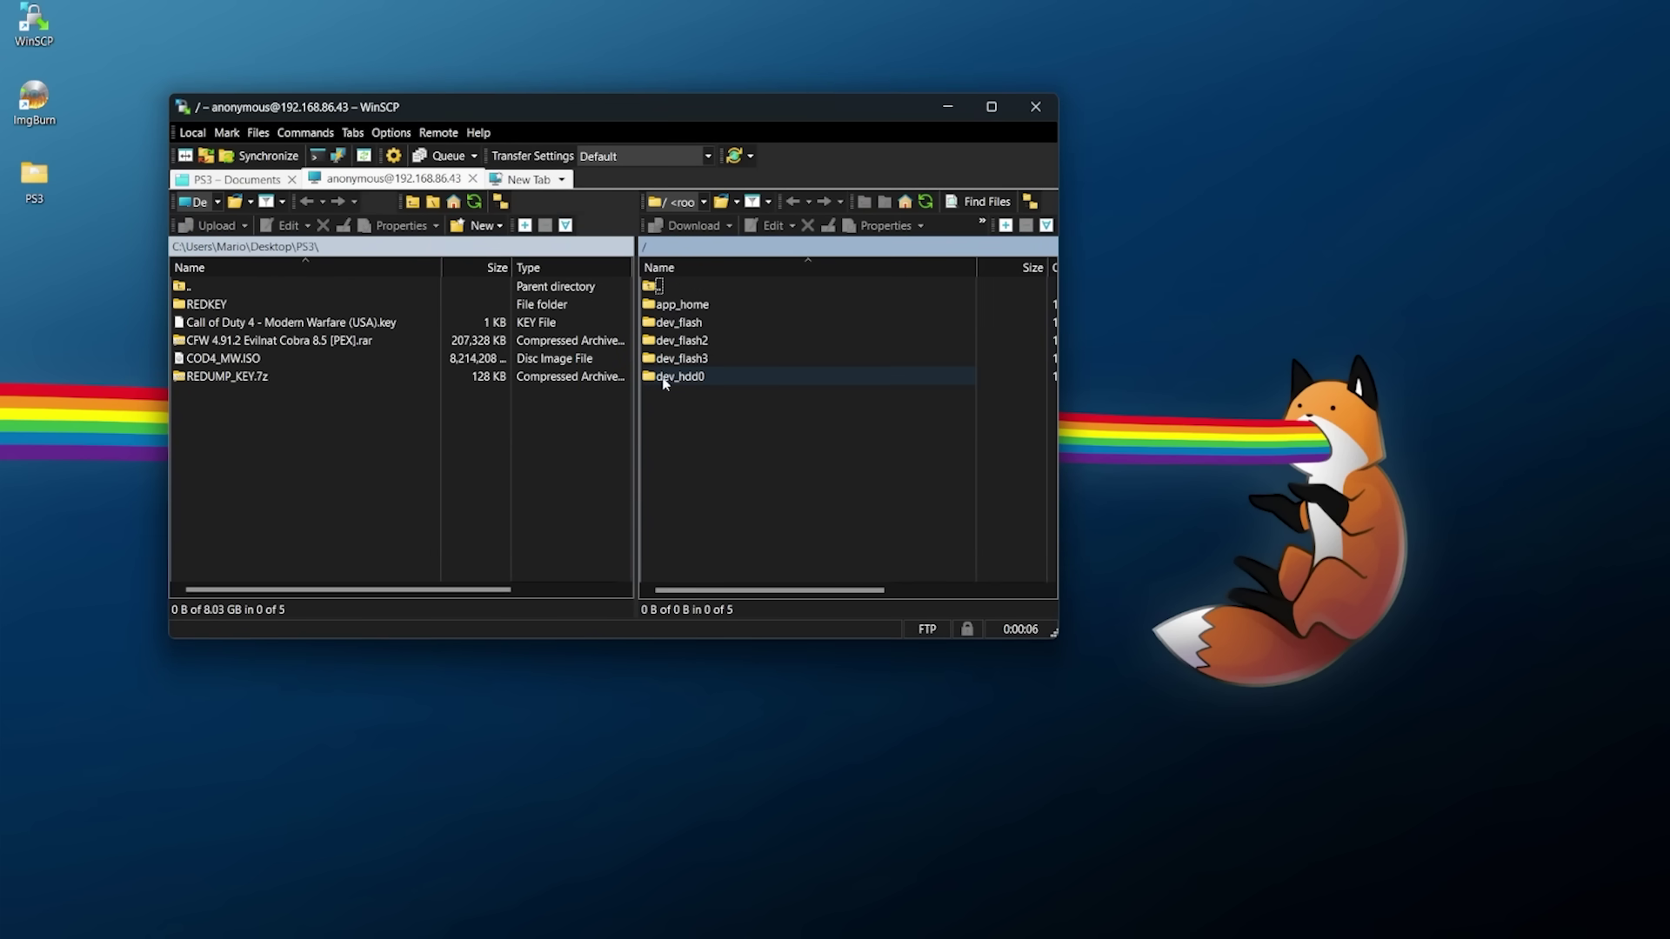
{"action": "double_click", "coordinate": [718, 383]}
{"action": "scroll", "coordinate": [703, 504], "scroll_direction": "down", "scroll_amount": 3}
{"action": "double_click", "coordinate": [712, 431]}
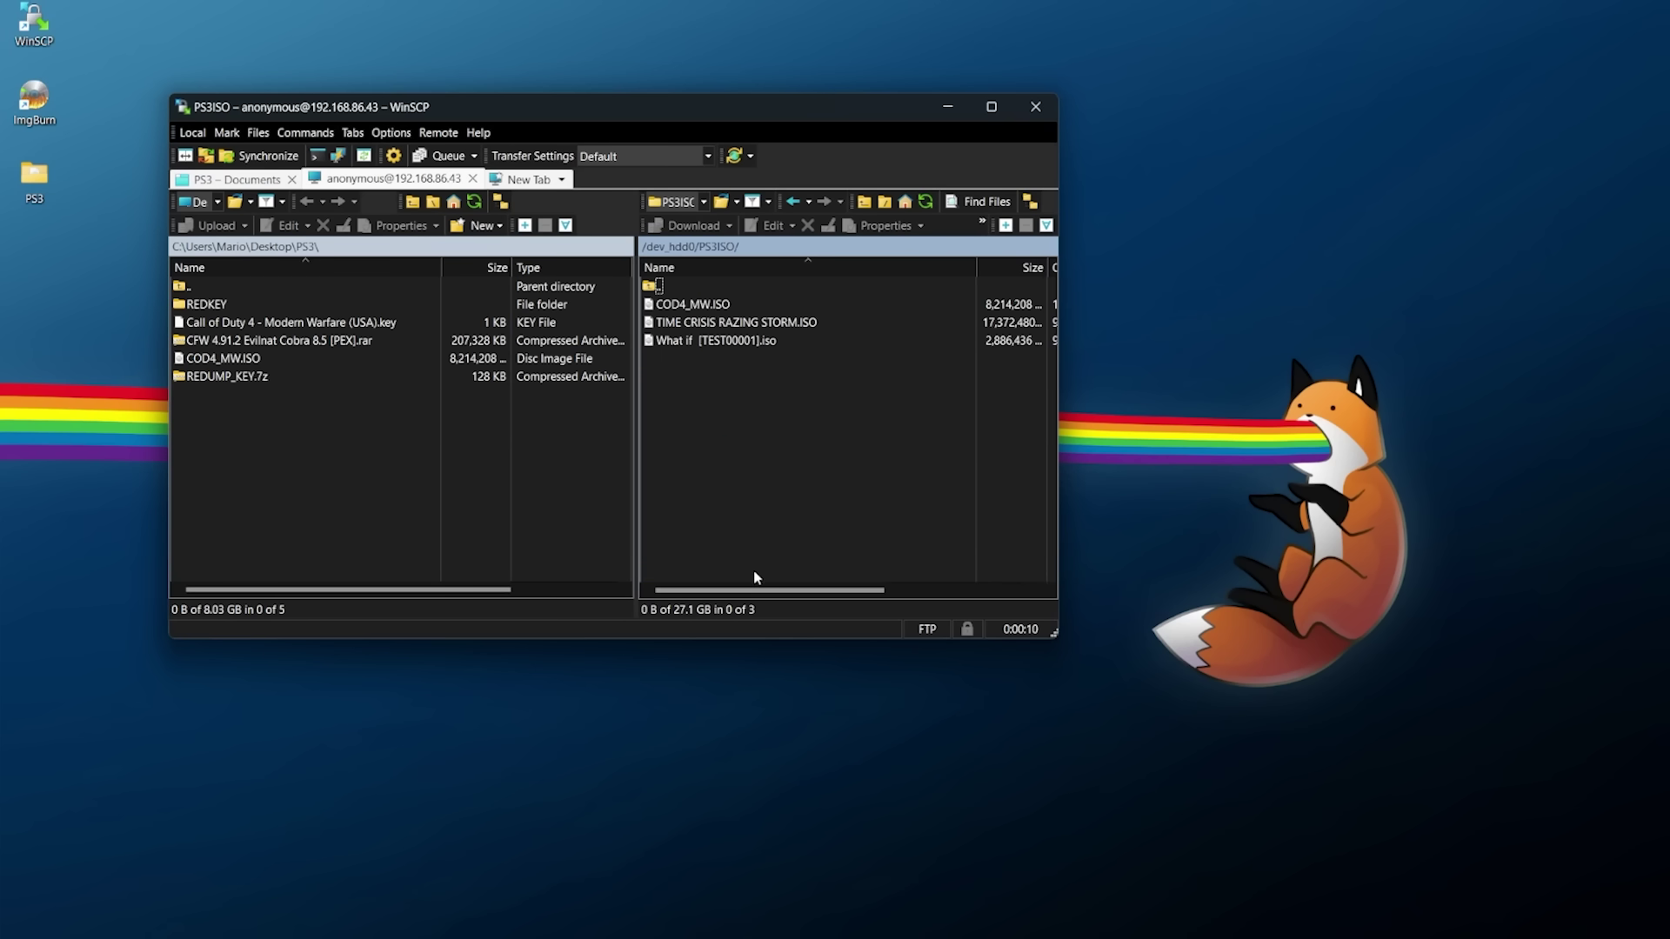
{"action": "left_click", "coordinate": [714, 304]}
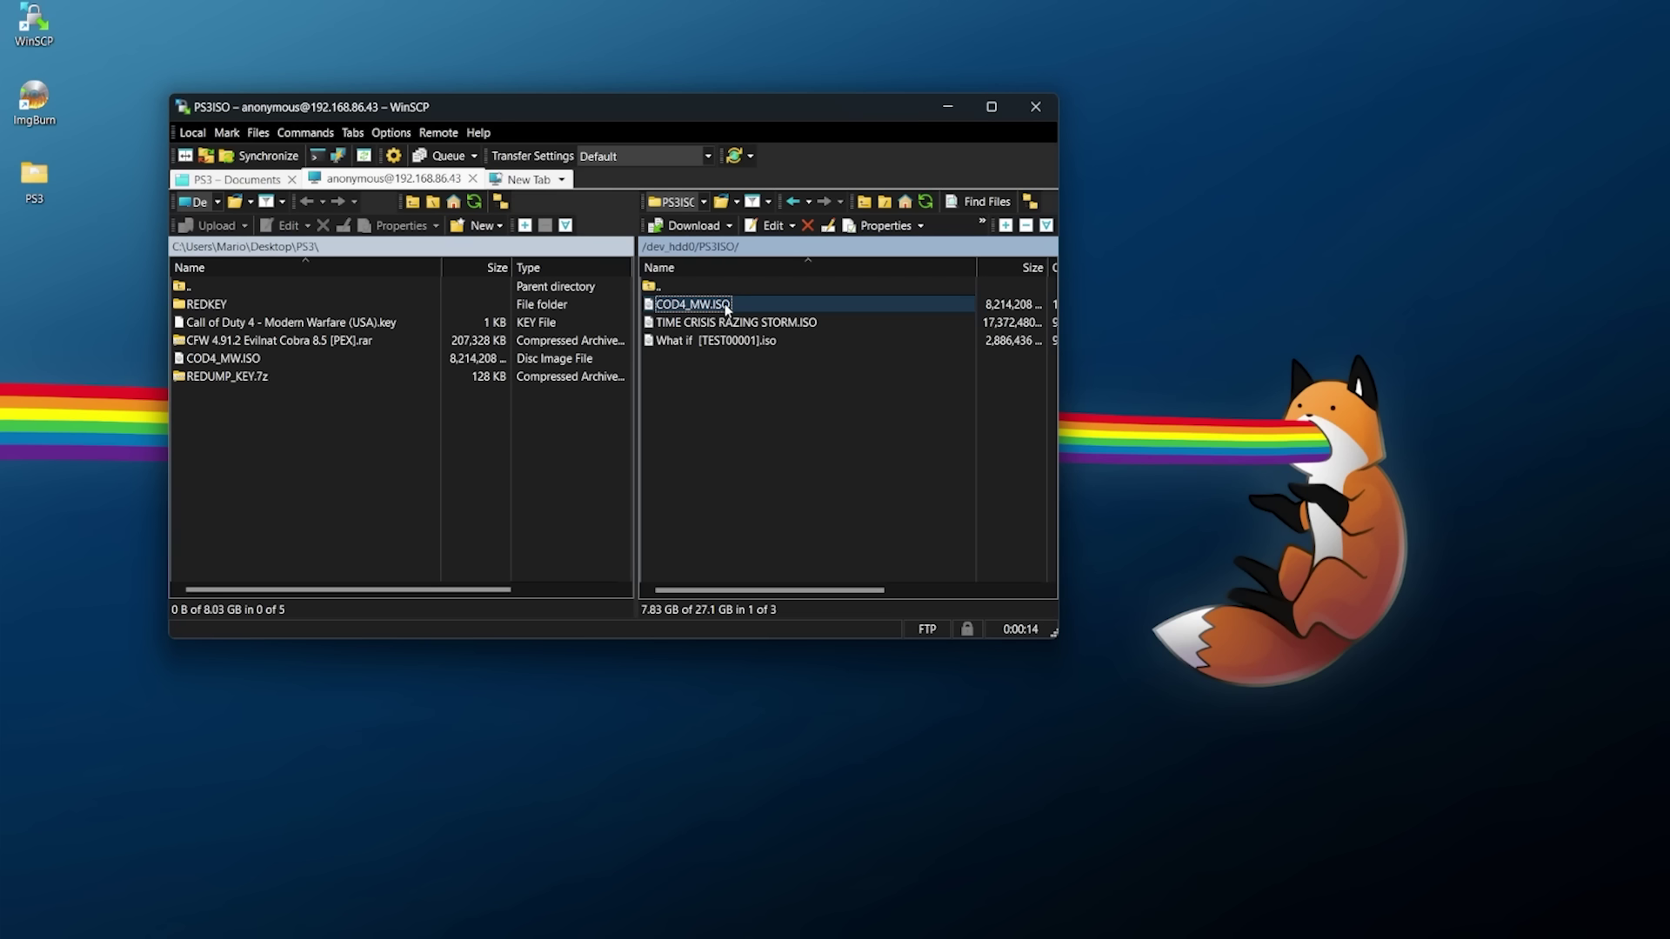
Upload Call of Duty 4 - Modern Warfare (USA).key from the local PS3 folder to /dev_hdd0/PS3ISO on the console.
{"action": "left_click", "coordinate": [370, 323]}
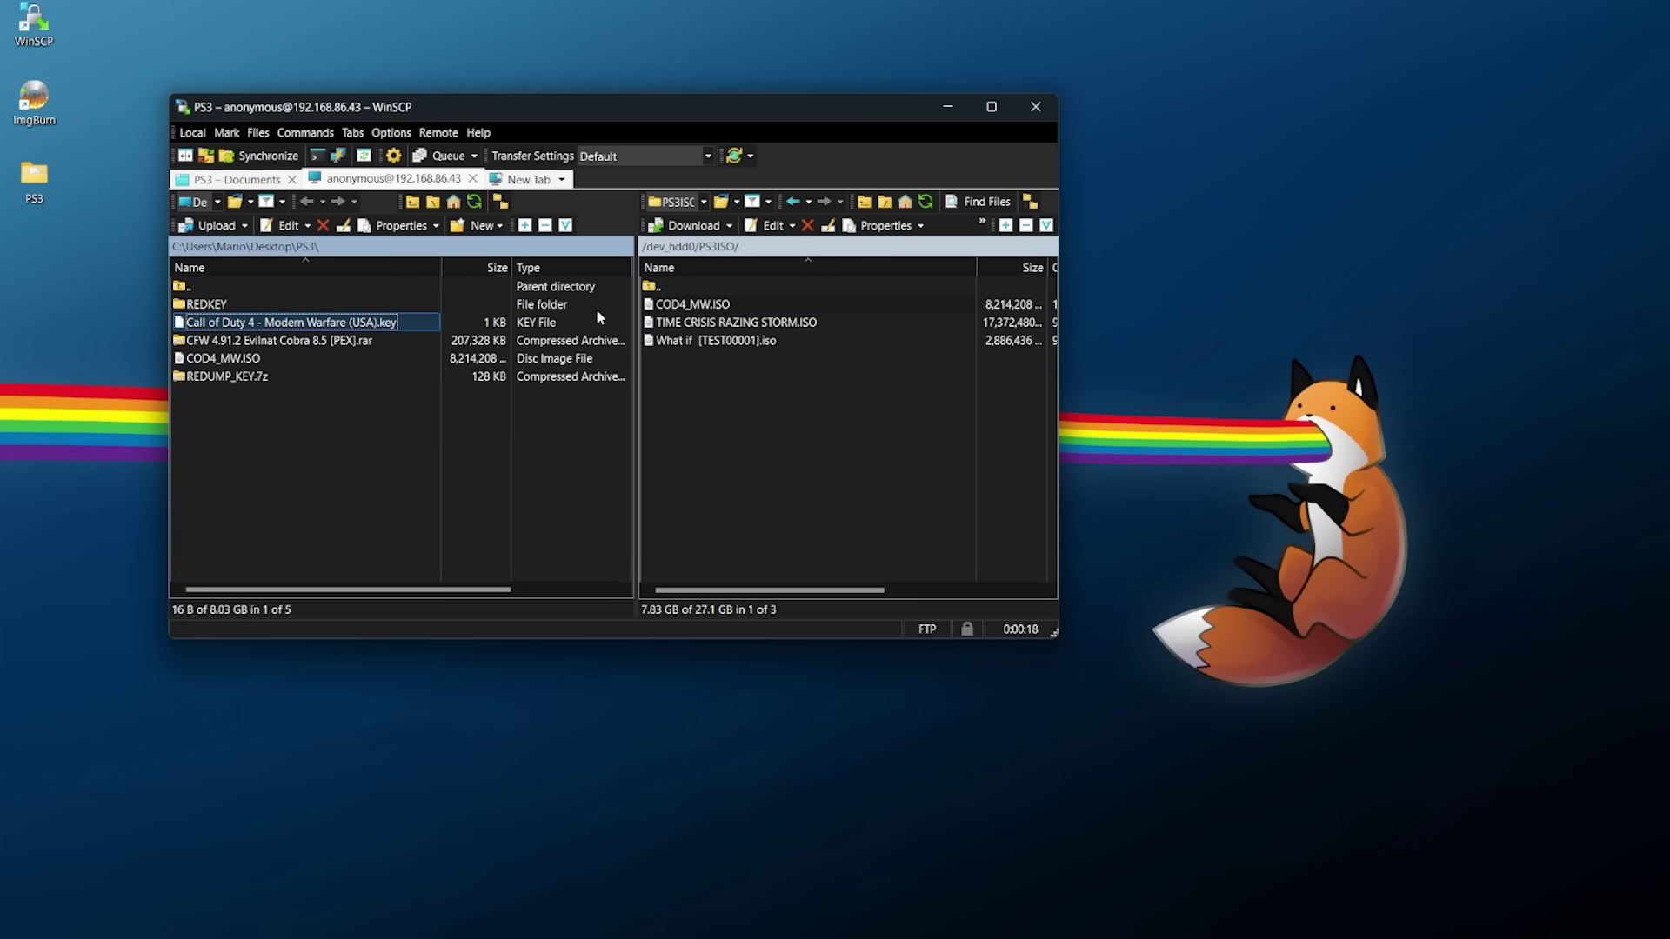
{"action": "right_click", "coordinate": [344, 326]}
{"action": "left_click", "coordinate": [393, 372]}
{"action": "left_click", "coordinate": [651, 427]}
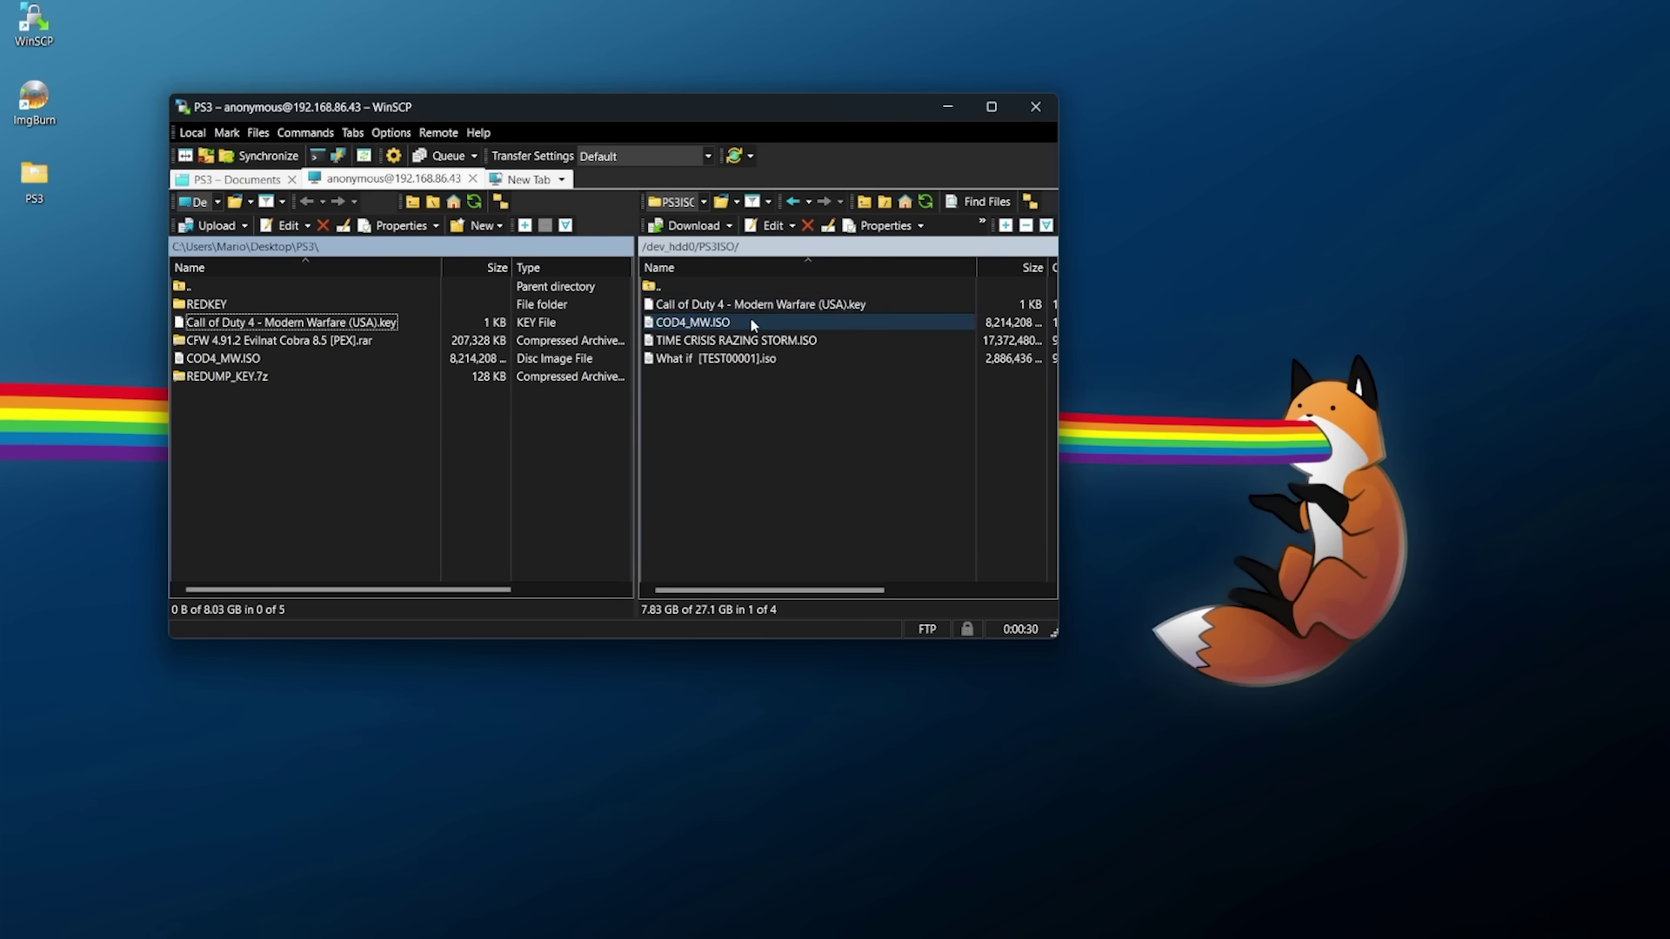
Rename COD4_MW.ISO on the console to Call of Duty 4 - Modern Warfare (USA).ISO, copying the base name of the key file.
{"action": "left_click", "coordinate": [879, 307]}
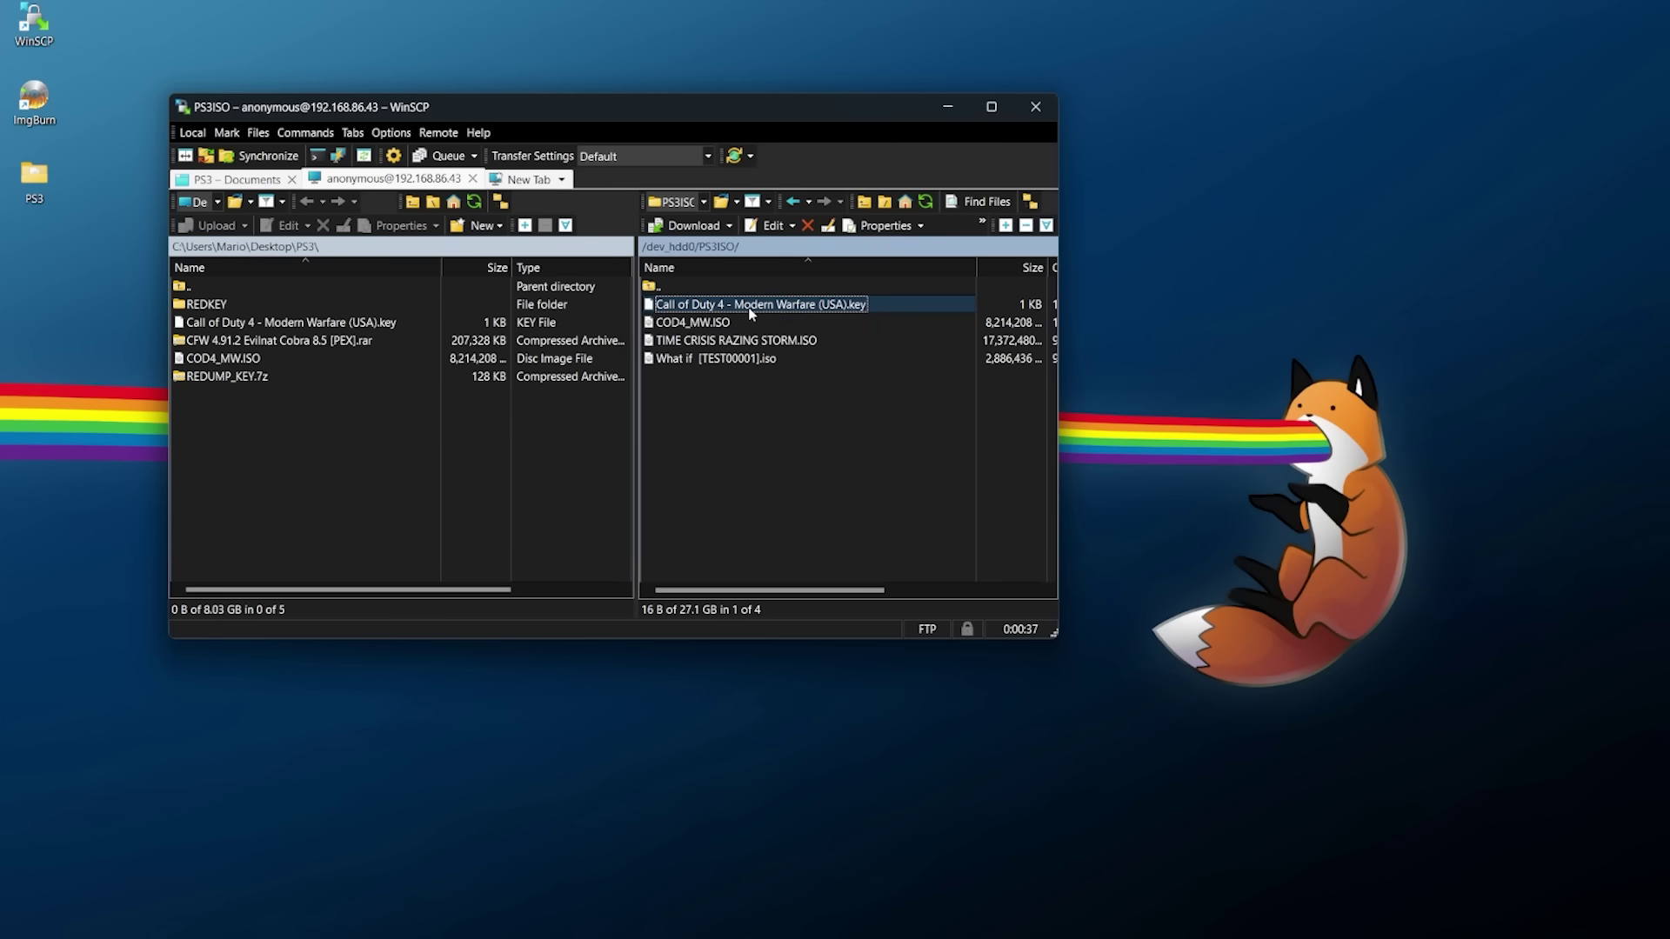
{"action": "key", "text": "F2"}
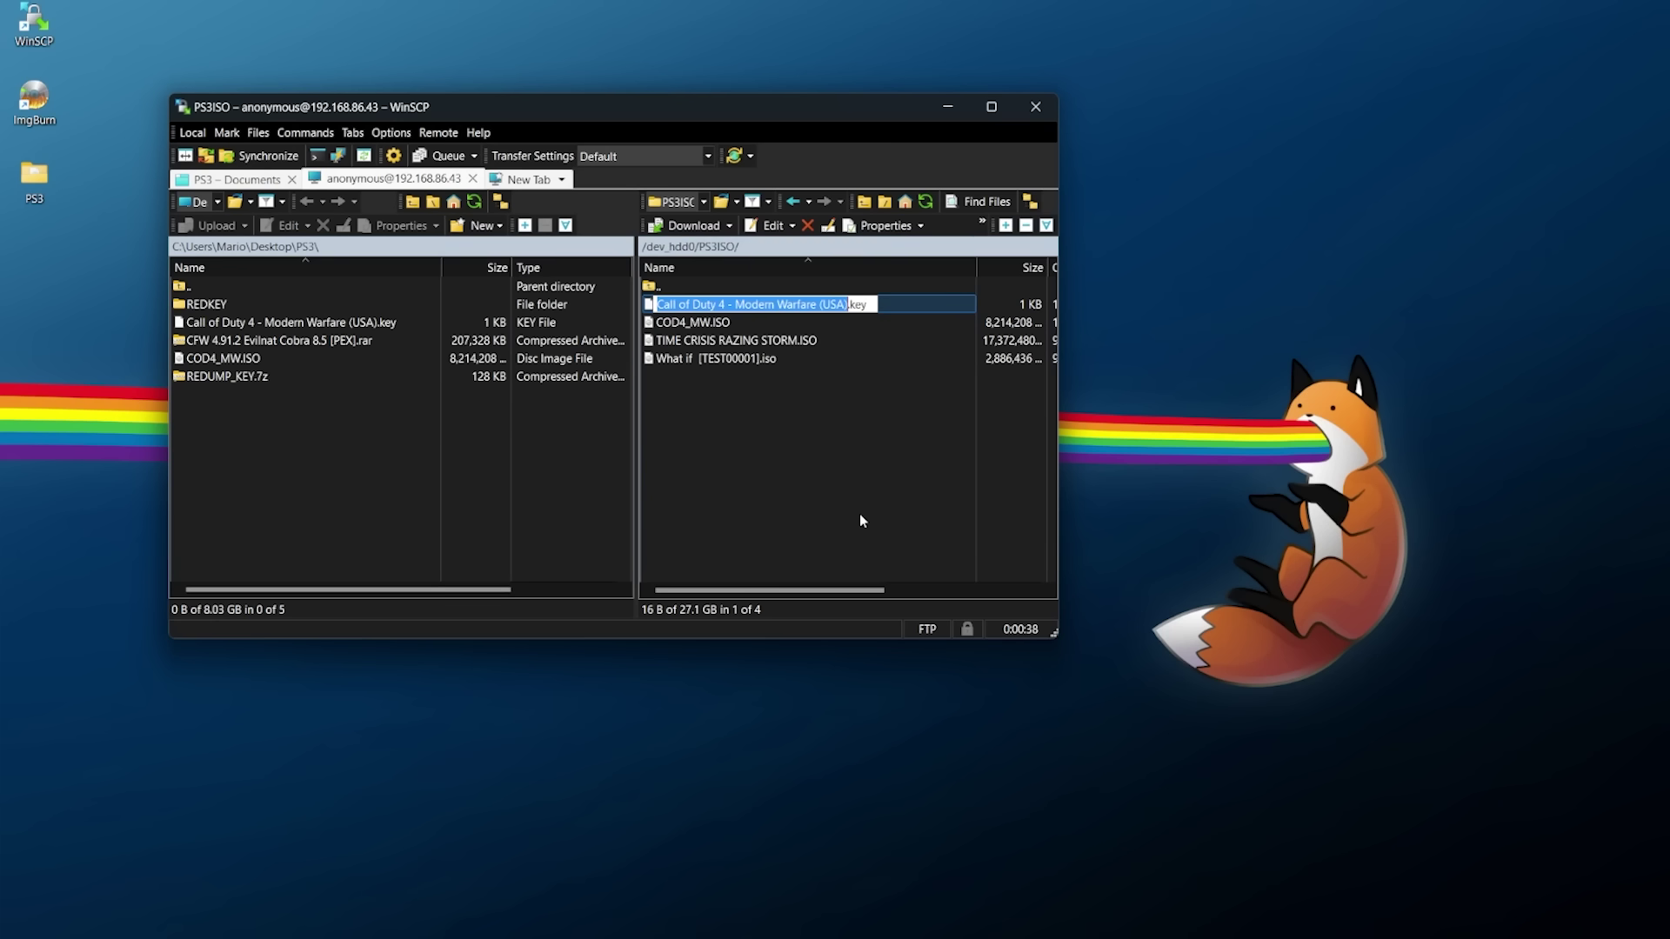
{"action": "right_click", "coordinate": [787, 304]}
{"action": "left_click", "coordinate": [827, 364]}
{"action": "left_click", "coordinate": [718, 328]}
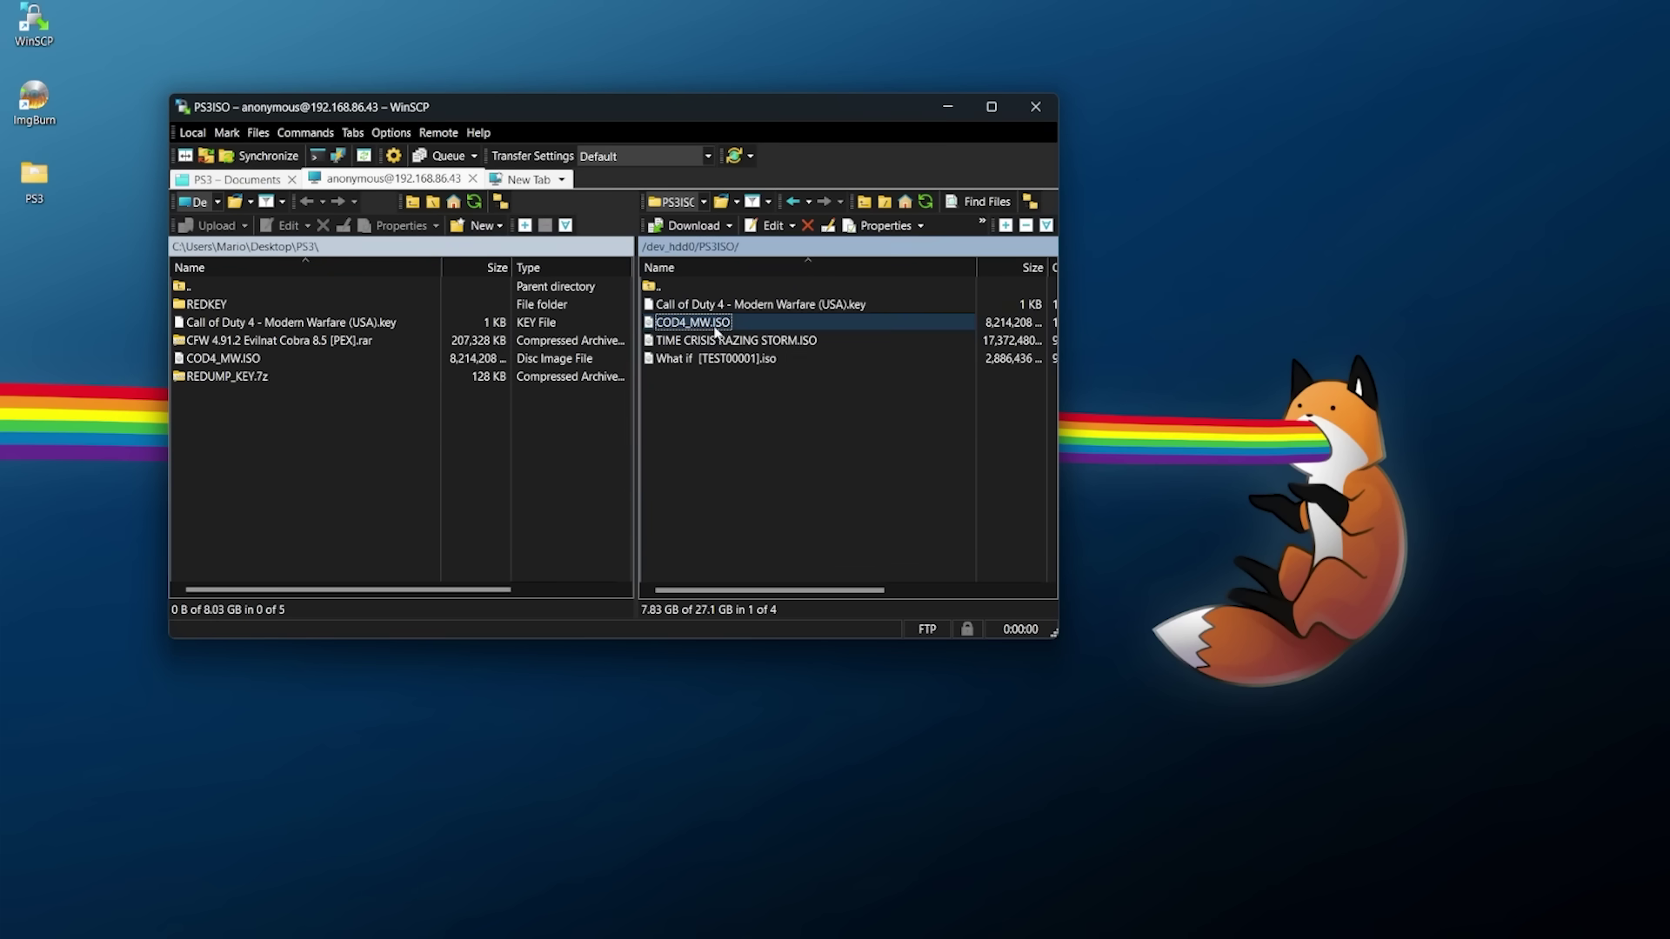
{"action": "key", "text": "F2"}
{"action": "right_click", "coordinate": [706, 326]}
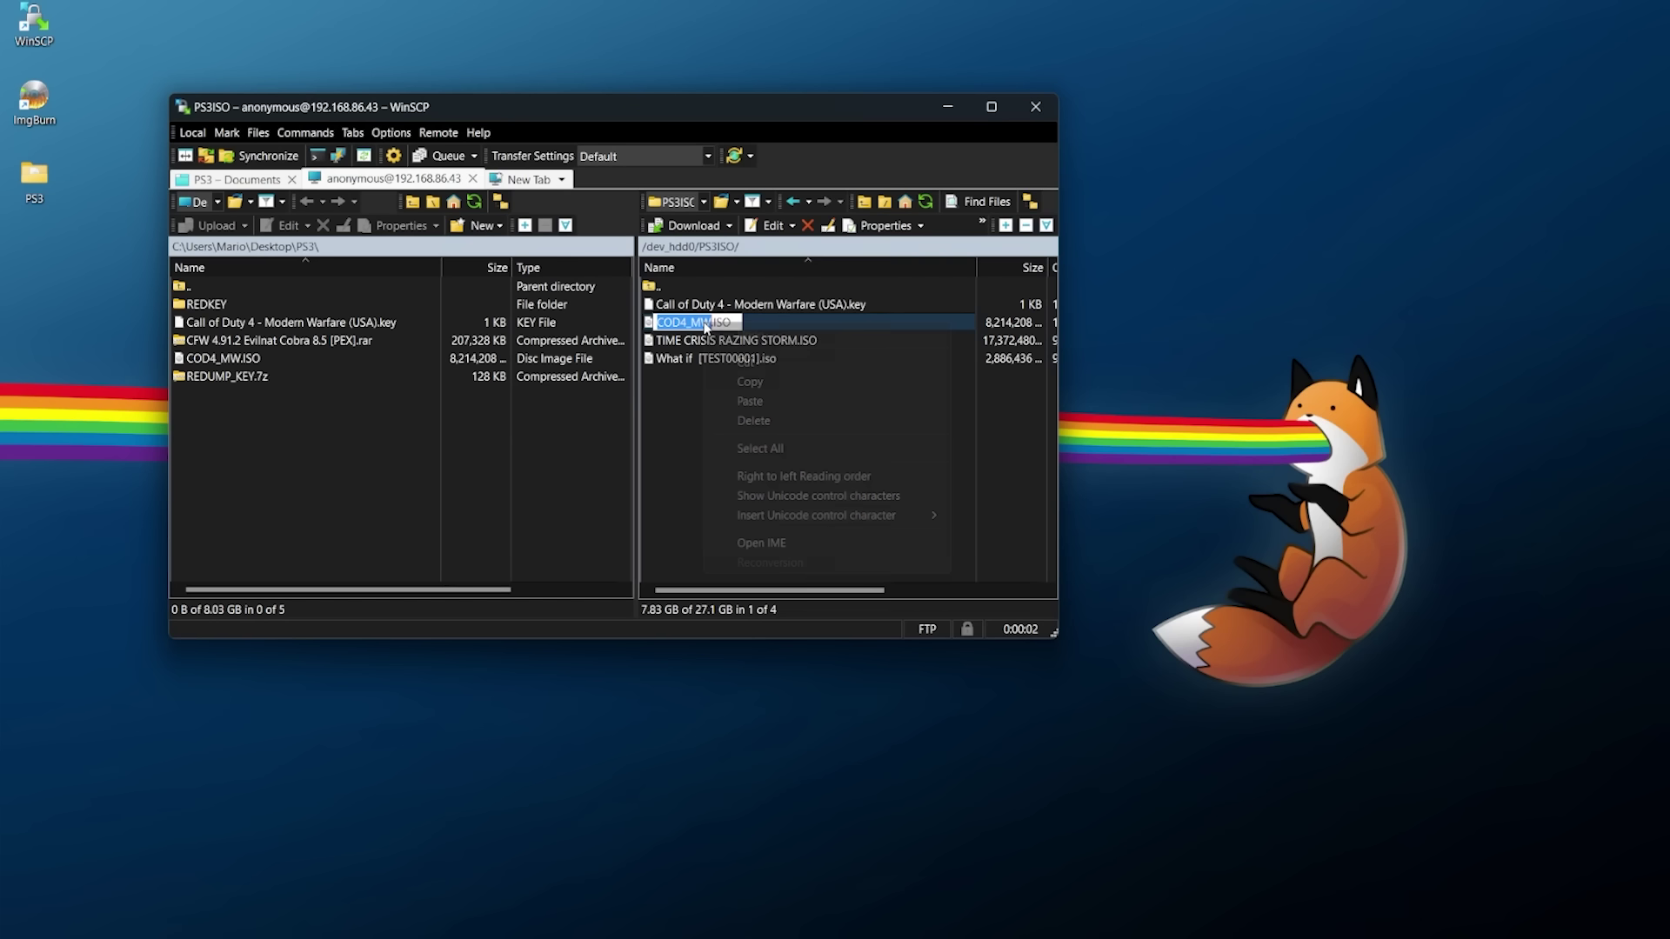
{"action": "left_click", "coordinate": [766, 404]}
{"action": "left_click", "coordinate": [780, 406]}
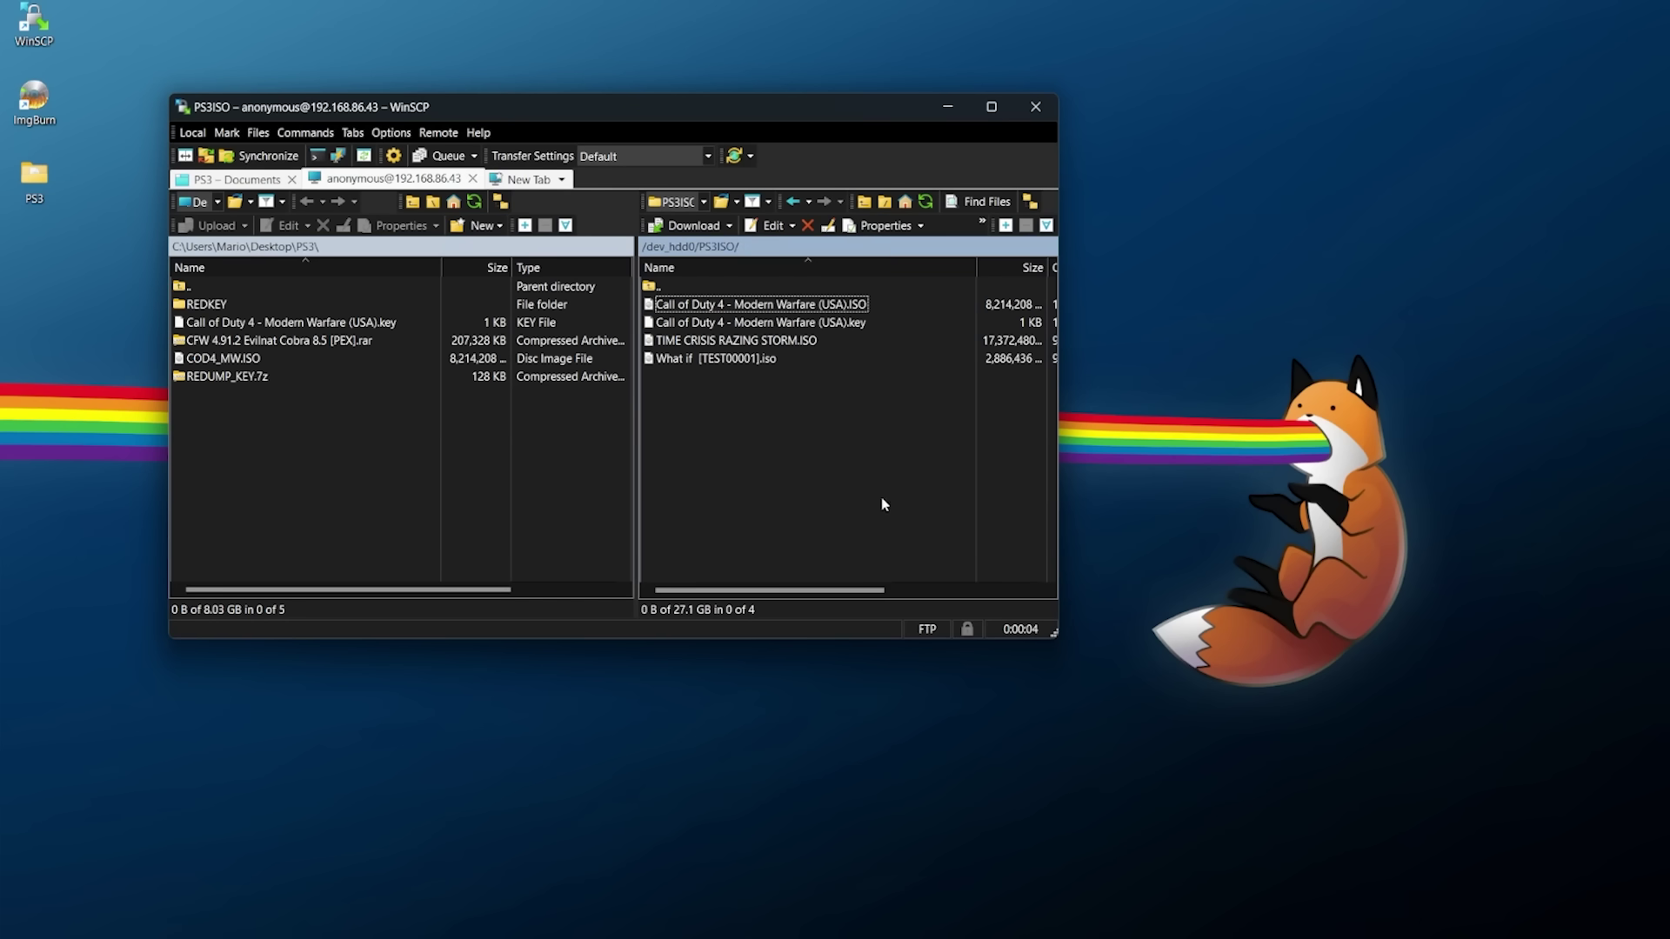
{"action": "left_click", "coordinate": [848, 322]}
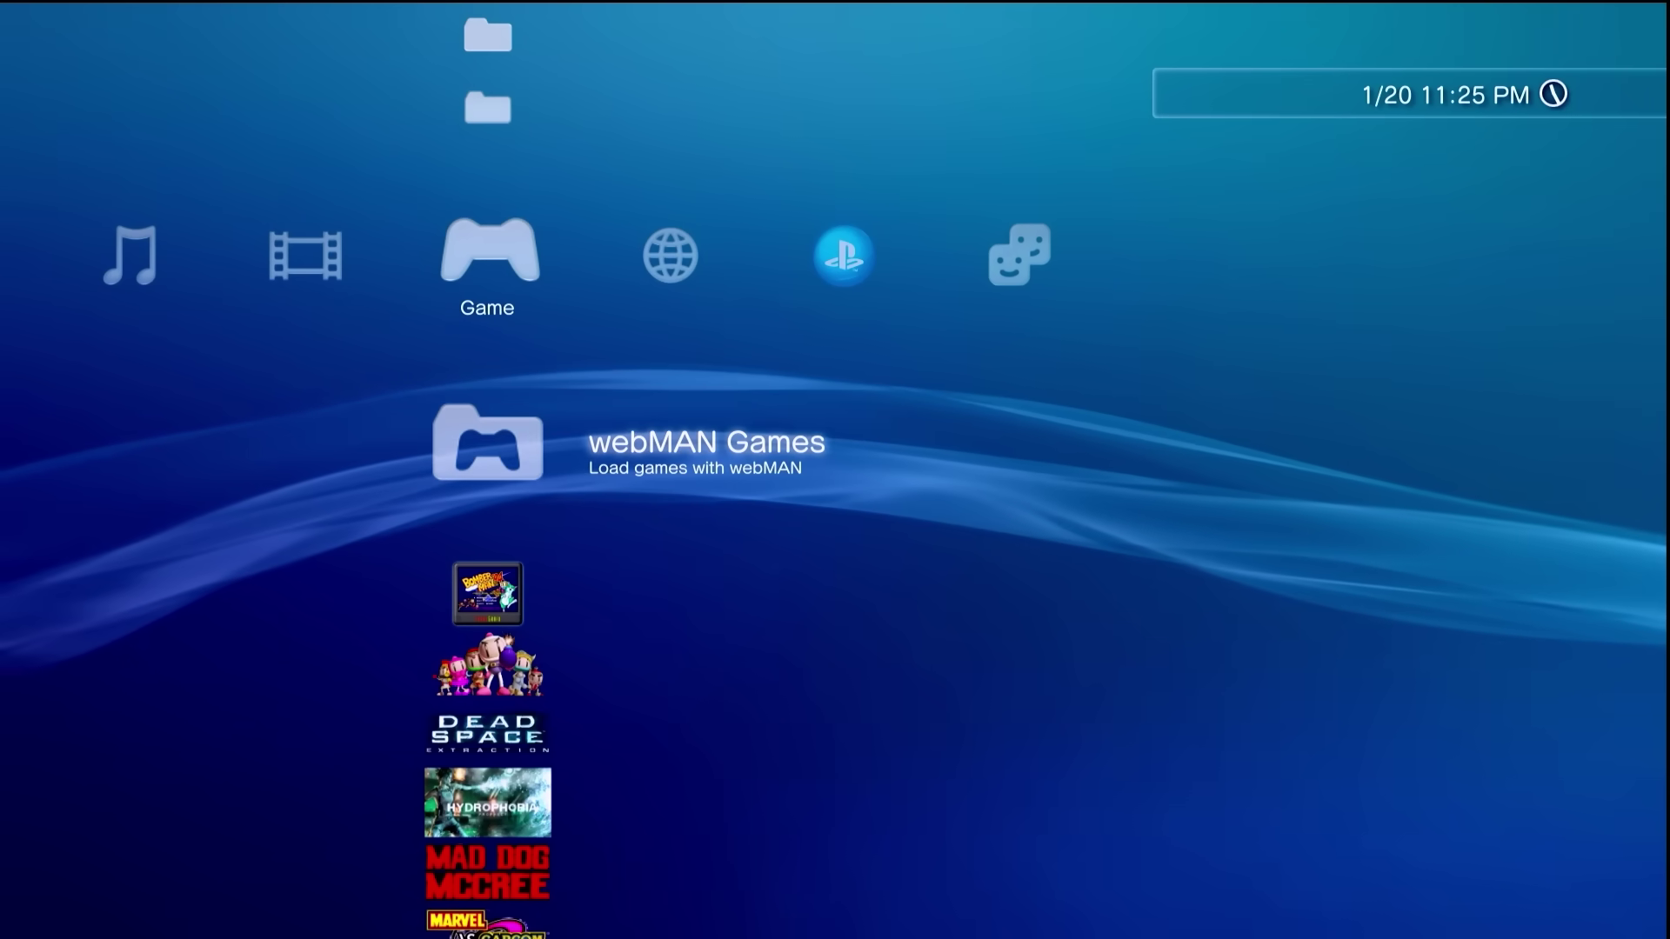
Switch to the PS3 and run Refresh webMAN Games & XMB from webMAN Setup.
{"action": "key", "text": "Return"}
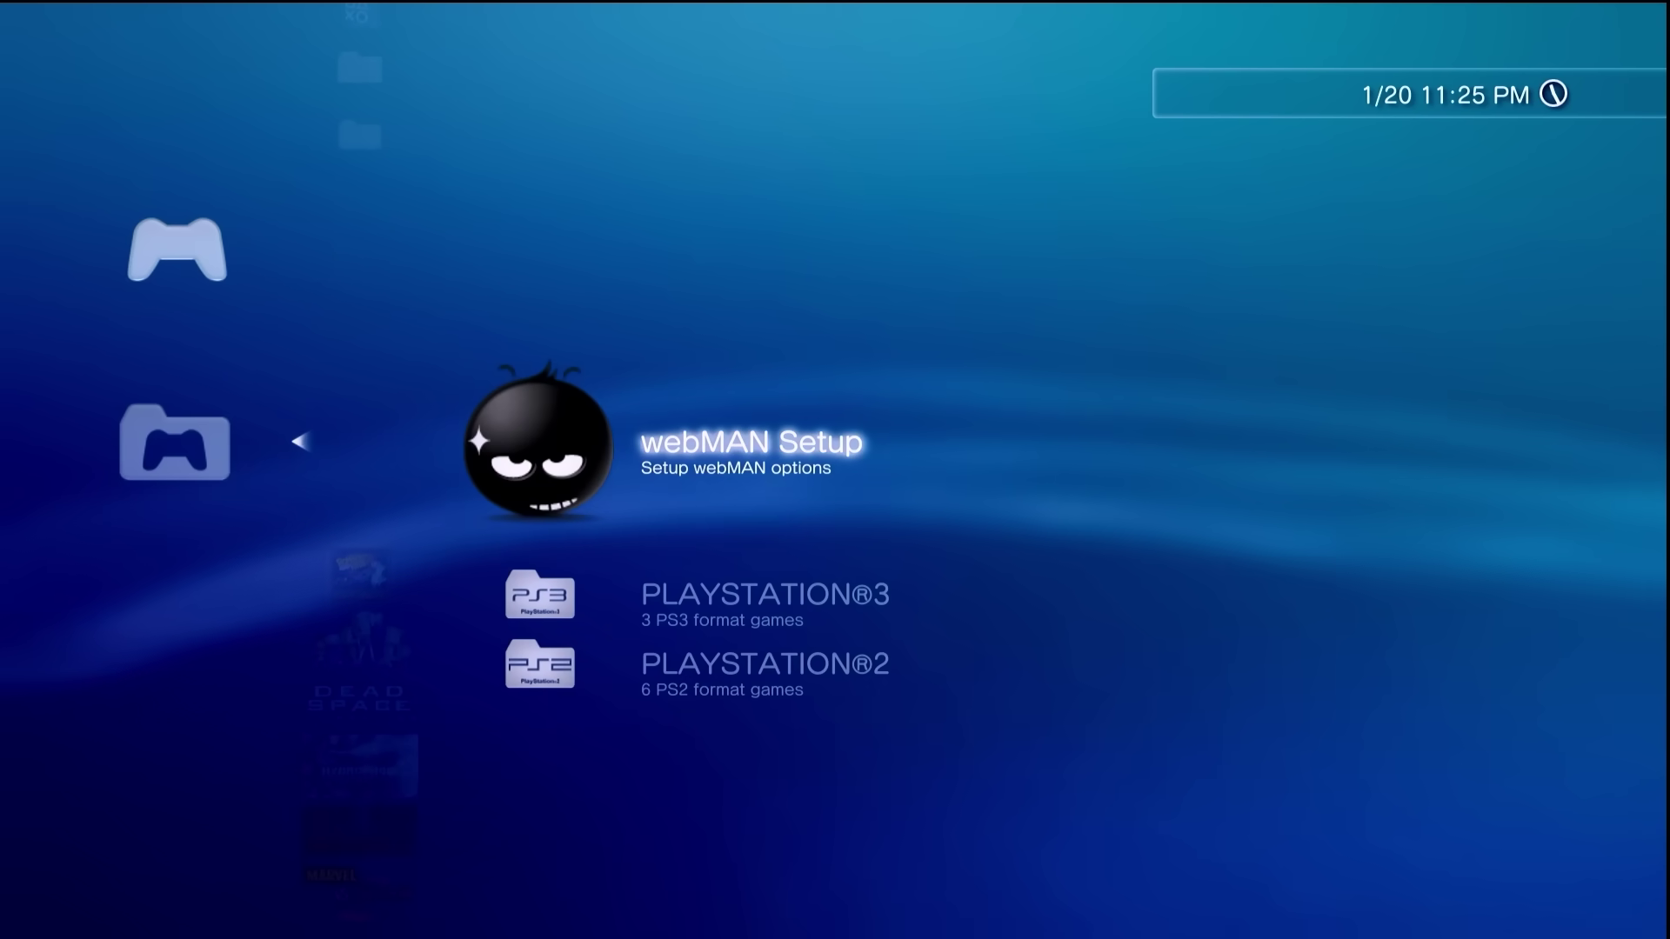
{"action": "key", "text": "Return"}
{"action": "key", "text": "Down"}
{"action": "key", "text": "Down"}
{"action": "key", "text": "Down"}
{"action": "key", "text": "Up"}
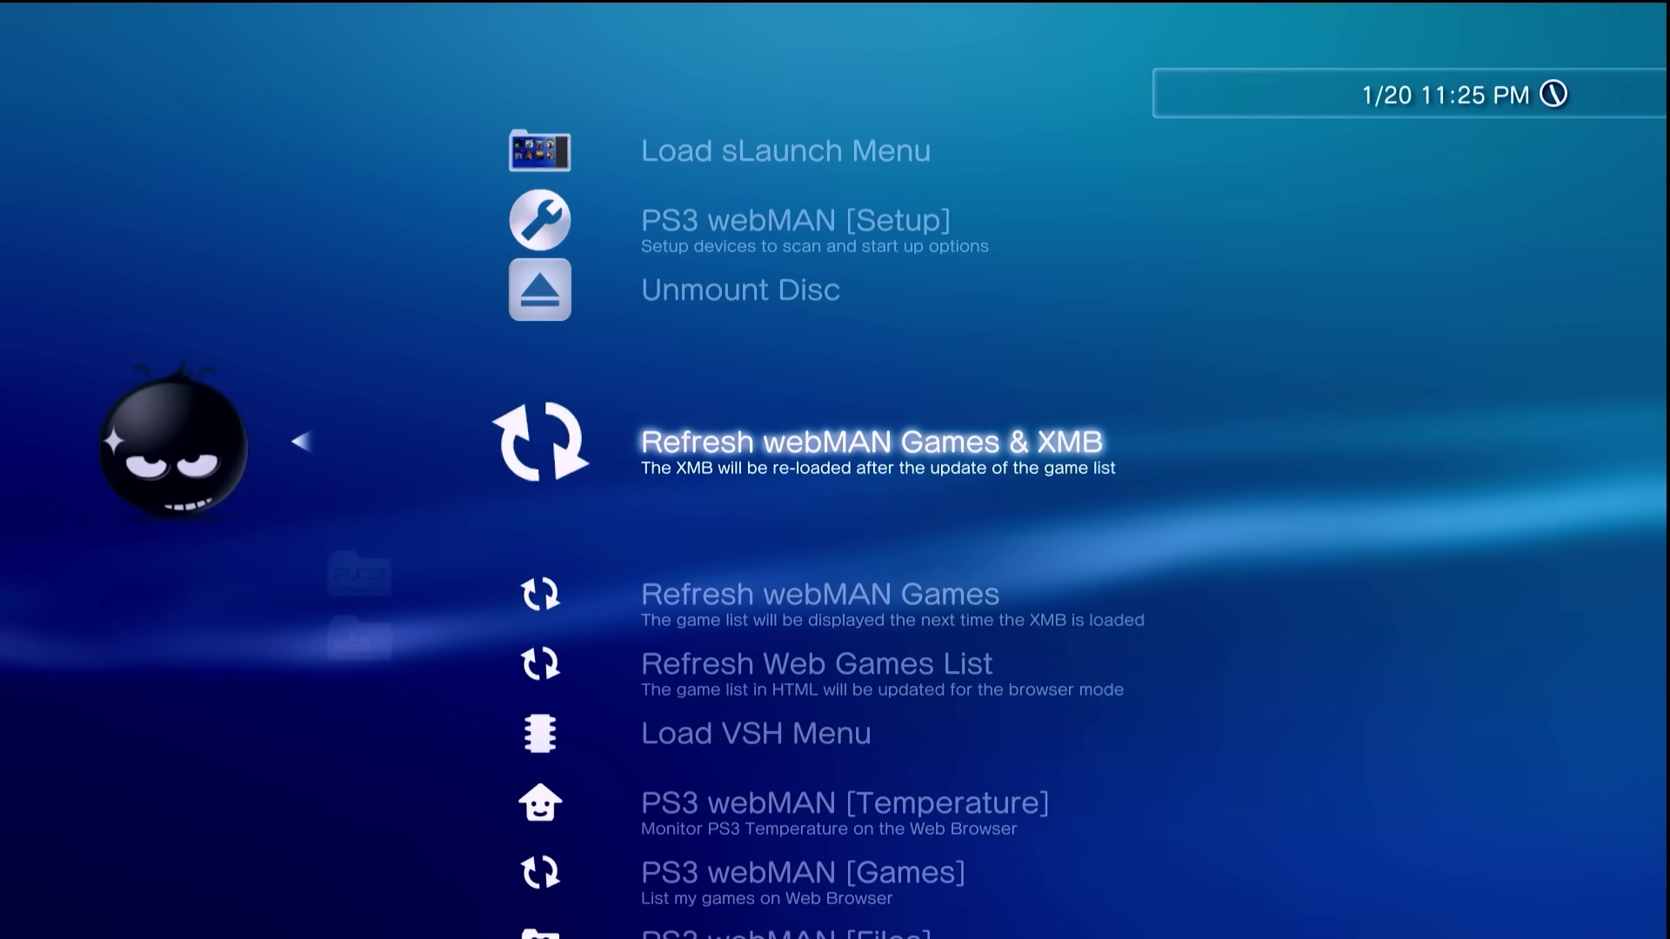
{"action": "key", "text": "Return"}
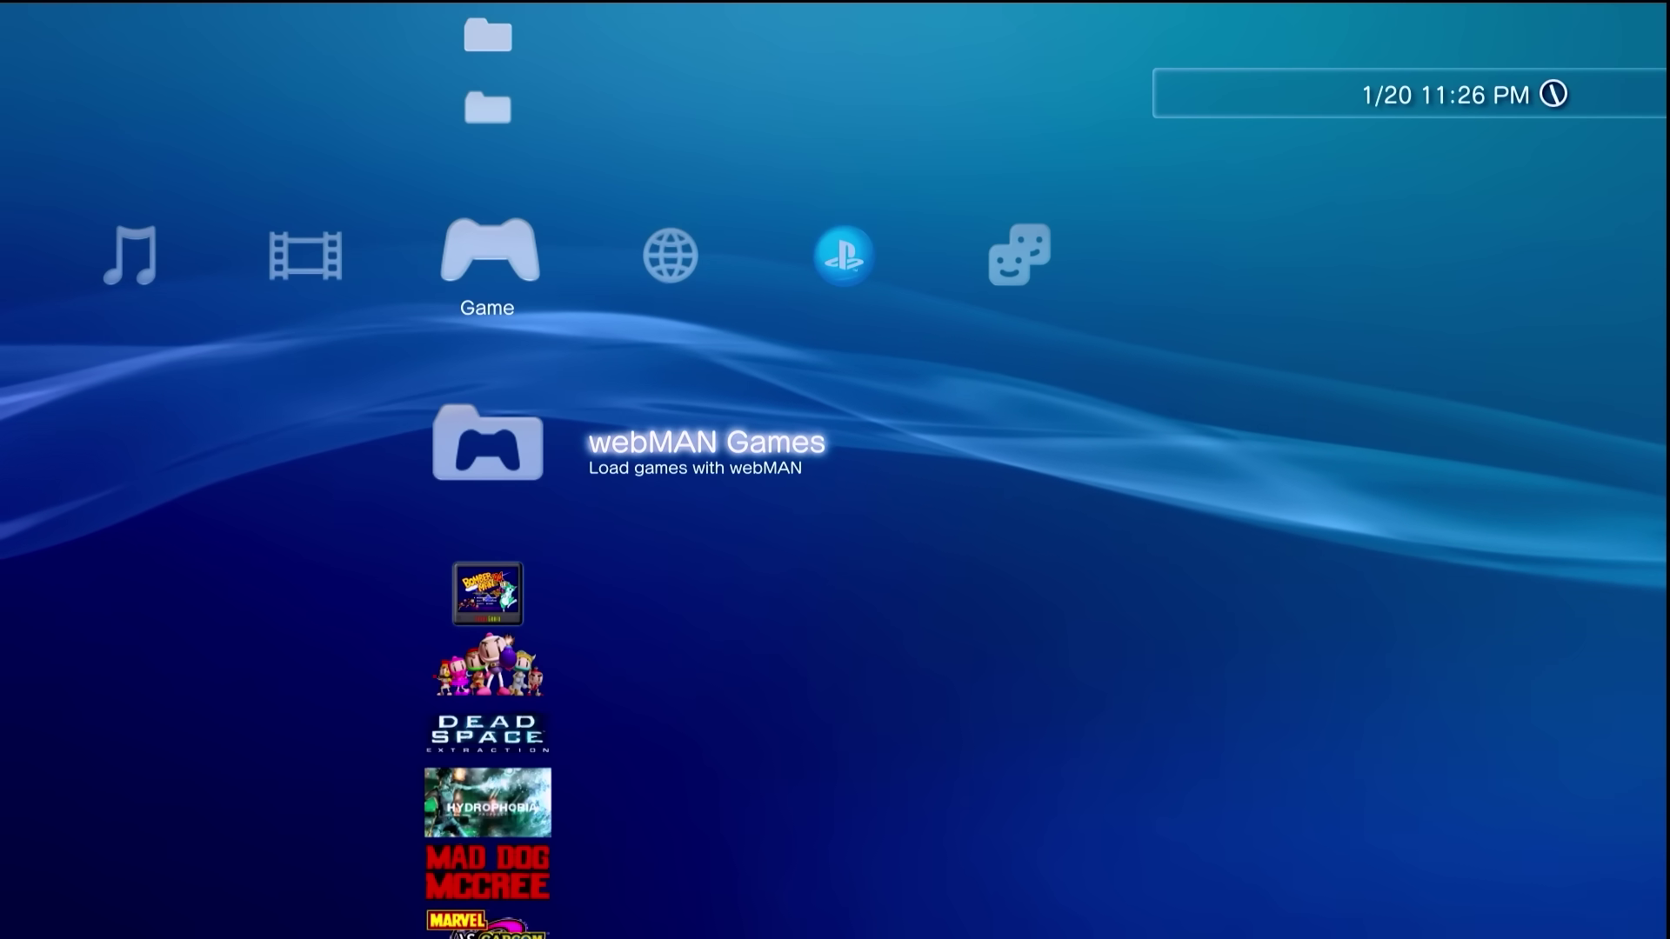
Mount Call Of Duty 4: Modern Warfare from the PLAYSTATION®3 folder in webMAN Games.
{"action": "key", "text": "Return"}
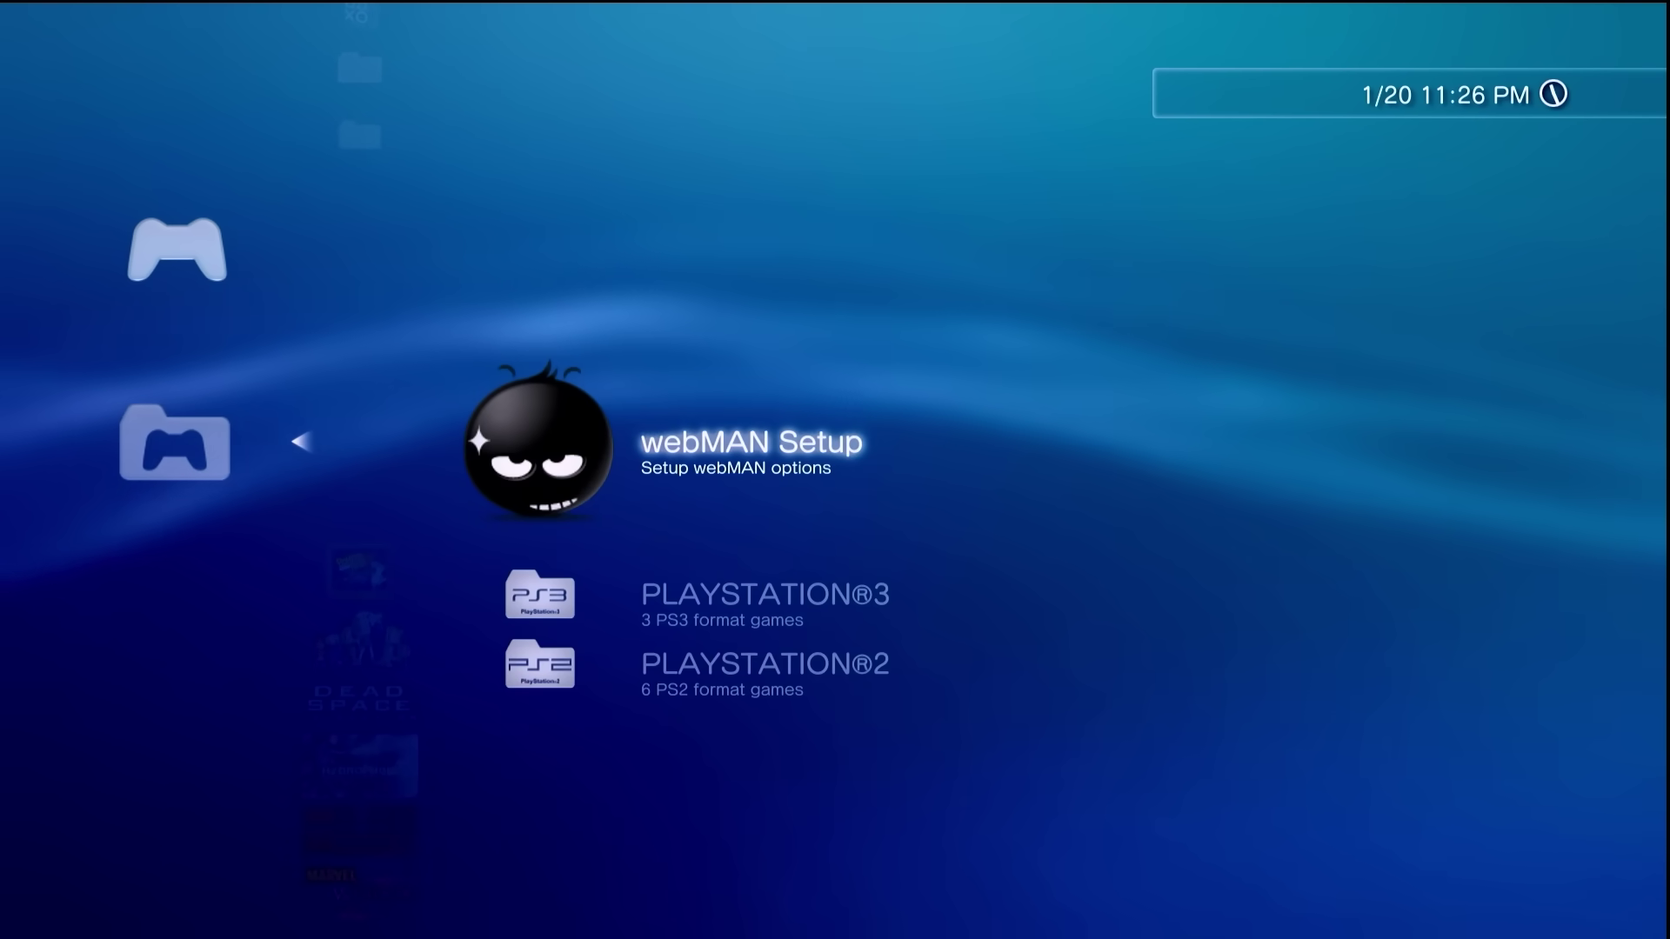
{"action": "key", "text": "Down"}
{"action": "key", "text": "Return"}
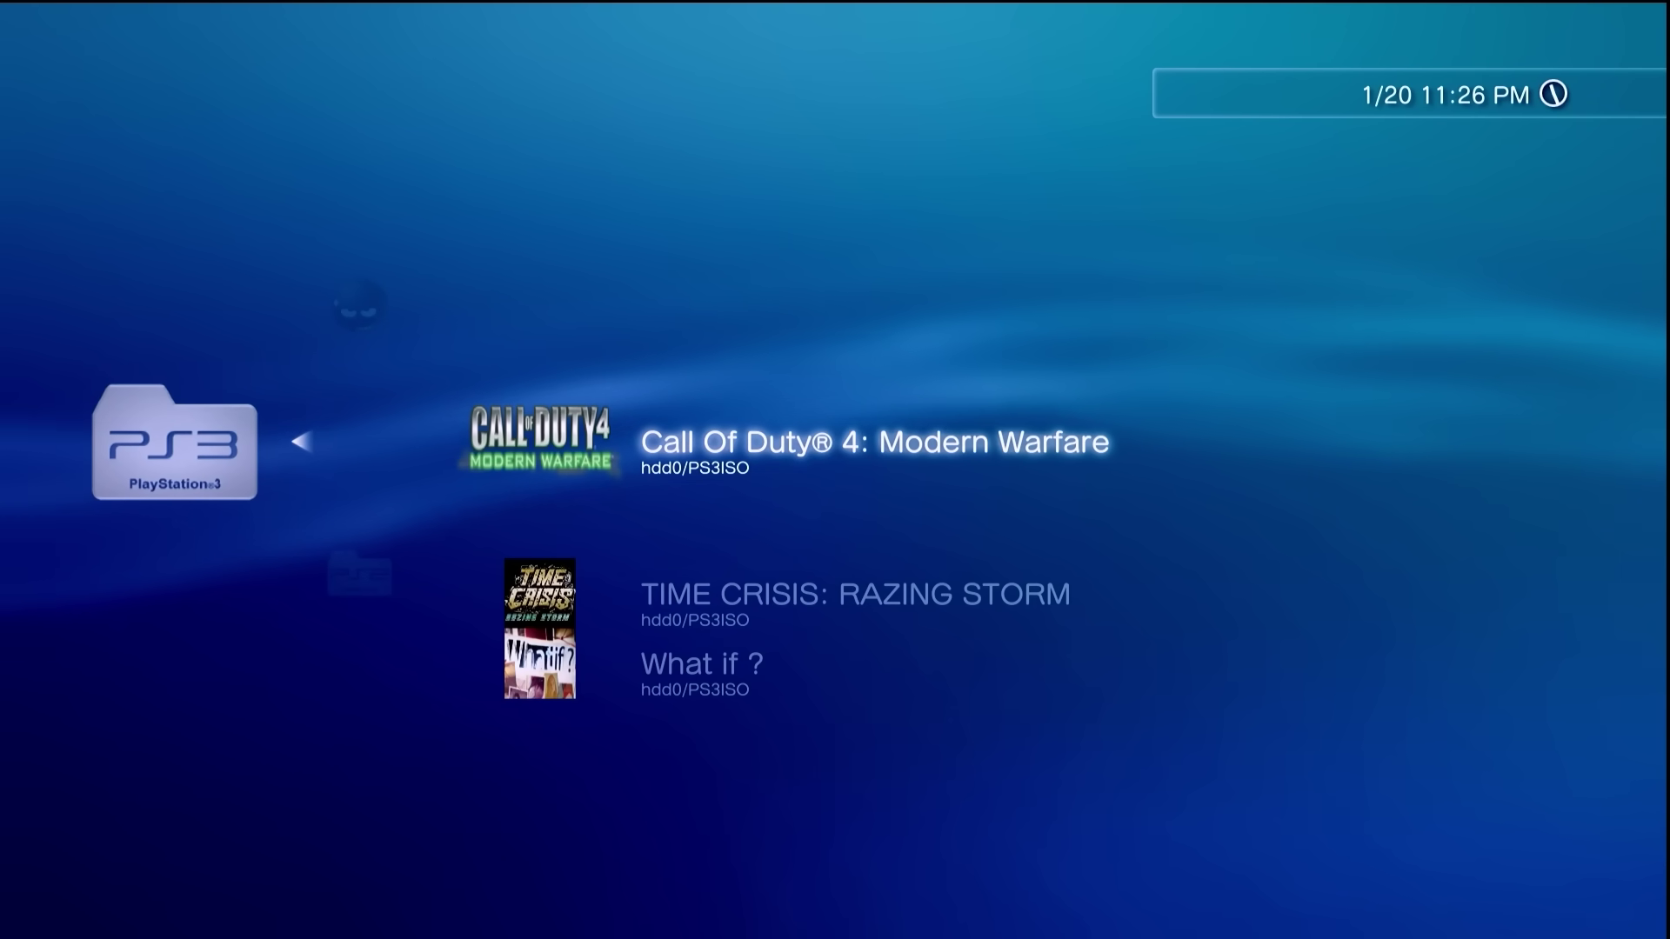
{"action": "key", "text": "Return"}
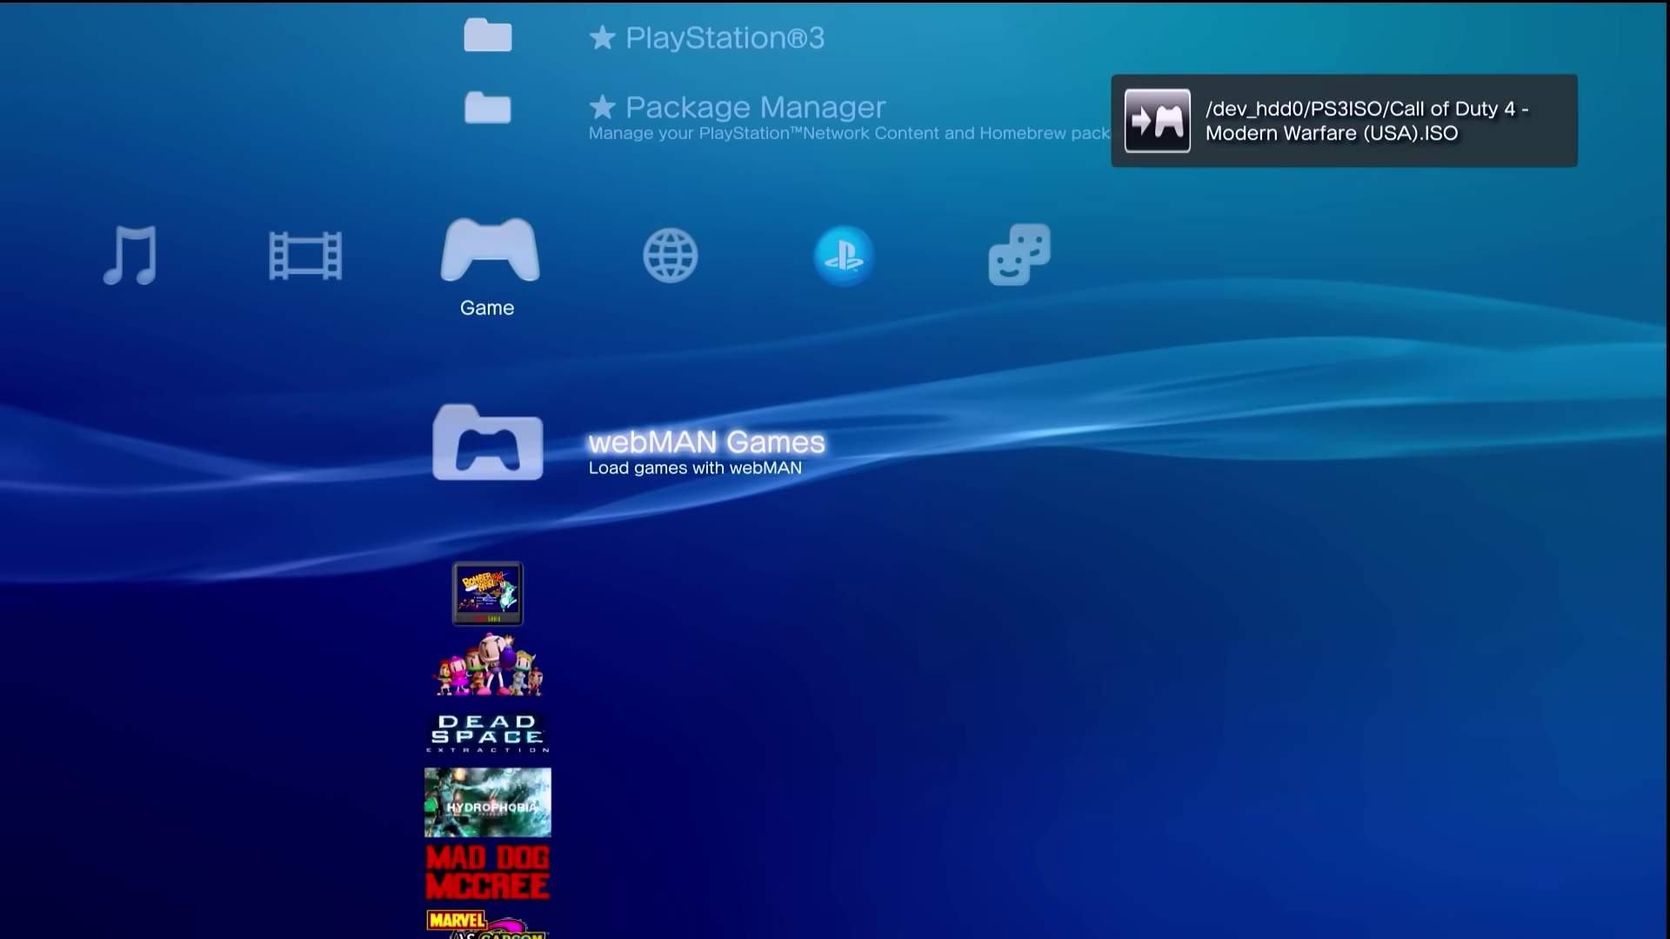